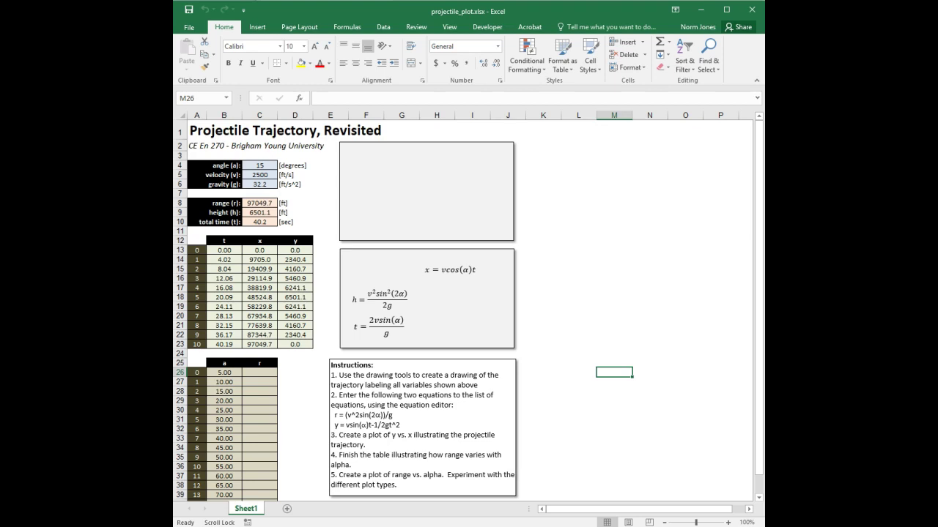
- Open projectile_key.xlsx in a second Excel window on the right half of the screen
{"action": "key", "text": "alt+Tab"}
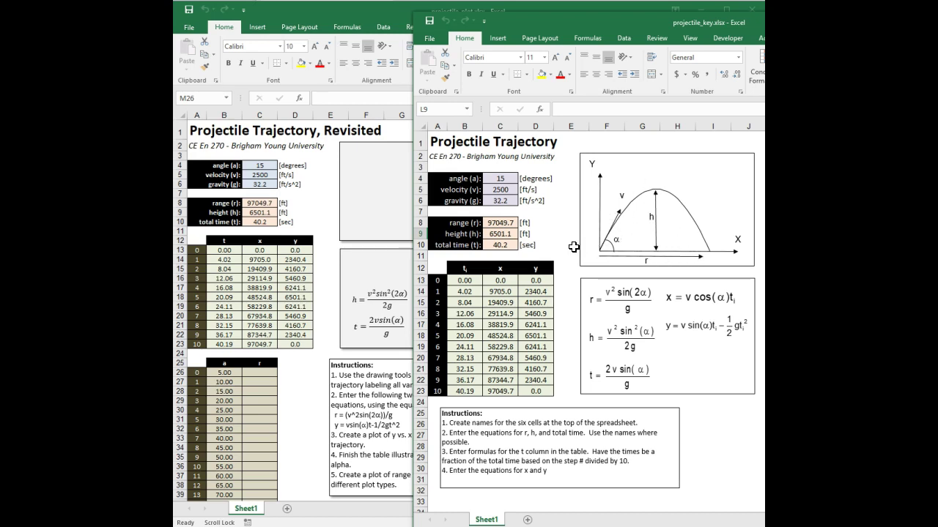
- Bring the projectile_plot workbook back to the front and zoom in on the worksheet
{"action": "left_click", "coordinate": [354, 183]}
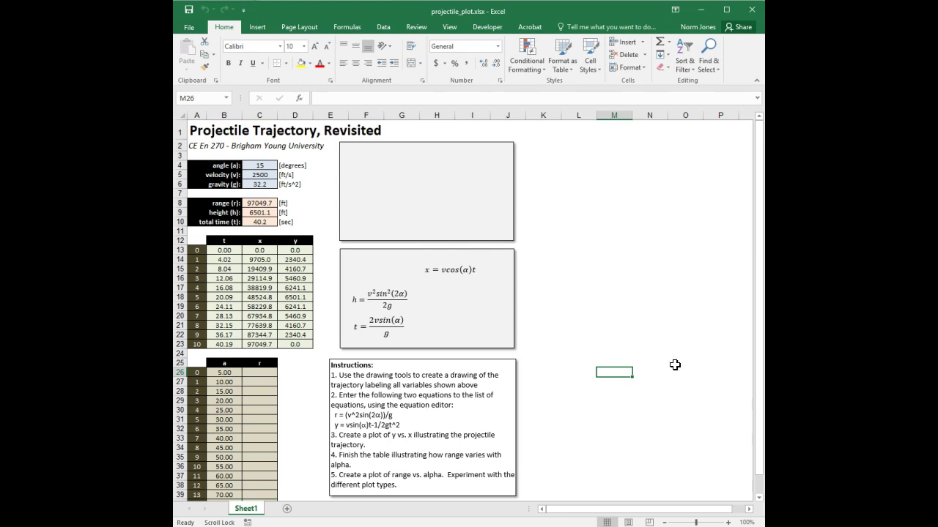
{"action": "left_click", "coordinate": [728, 522]}
{"action": "left_click", "coordinate": [728, 522]}
{"action": "left_click", "coordinate": [728, 523]}
{"action": "left_click", "coordinate": [728, 522]}
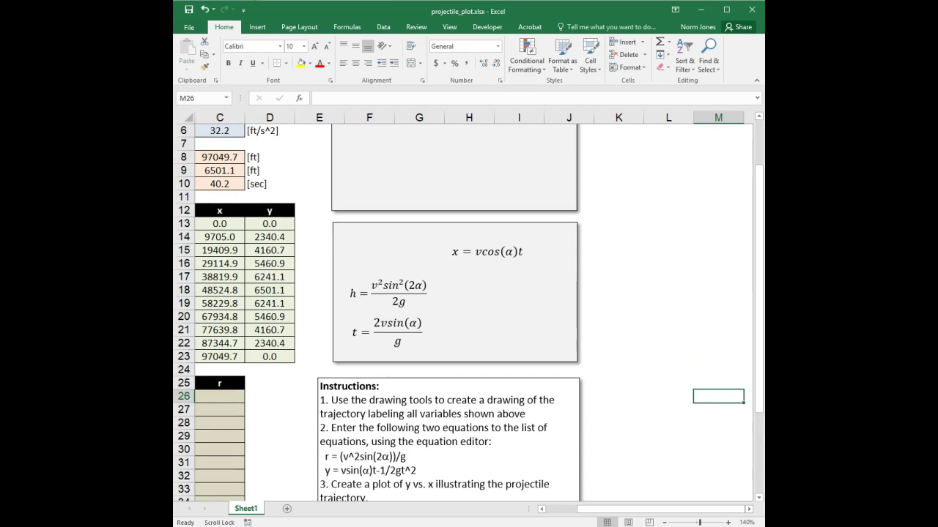
- Zoom to 160%, then delete the empty top rectangle and the grey box behind the equations
{"action": "scroll", "coordinate": [760, 249], "scroll_direction": "up", "scroll_amount": 2}
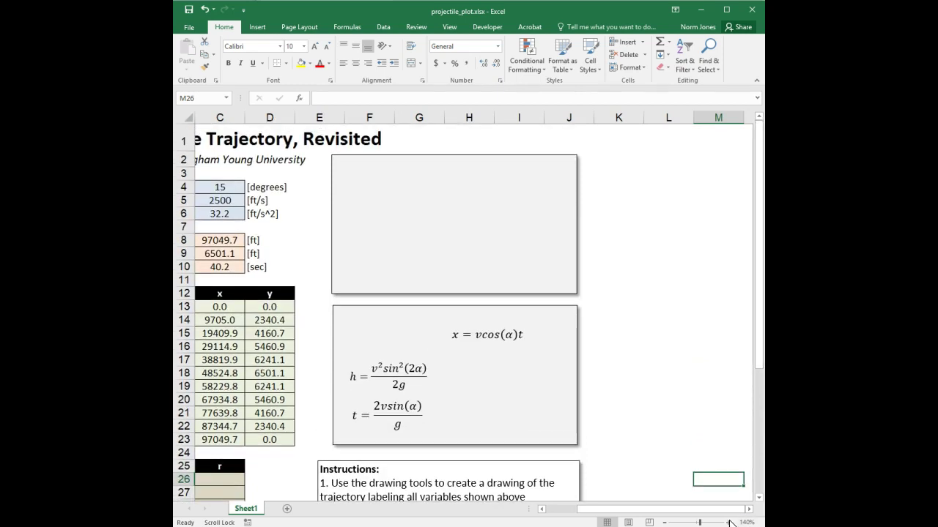
{"action": "left_click", "coordinate": [728, 522]}
{"action": "left_click", "coordinate": [728, 522]}
{"action": "scroll", "coordinate": [735, 293], "scroll_direction": "up", "scroll_amount": 1}
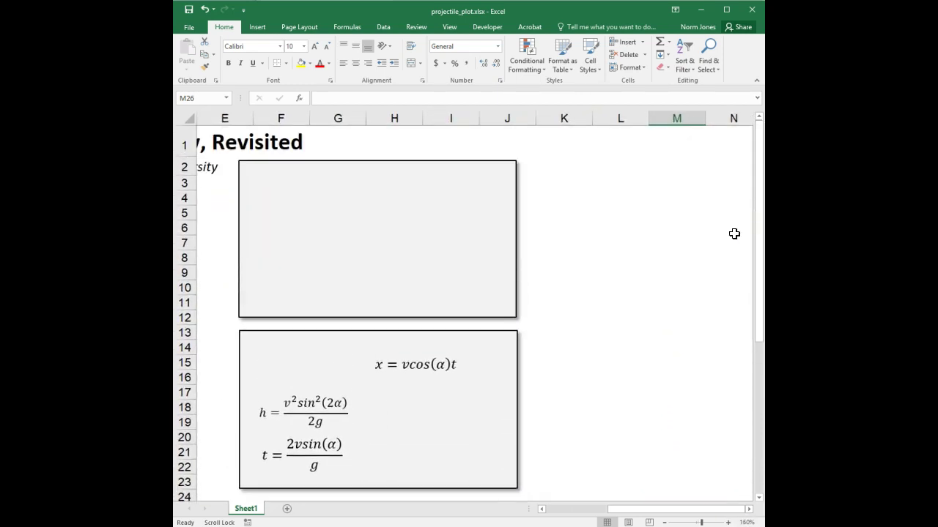
{"action": "left_click_drag", "start_coordinate": [615, 512], "coordinate": [565, 522]}
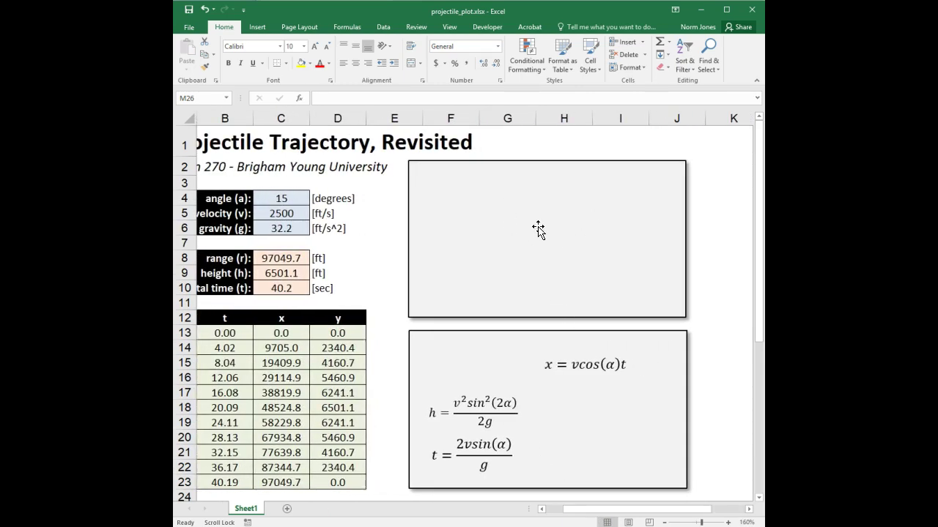
{"action": "left_click", "coordinate": [487, 207]}
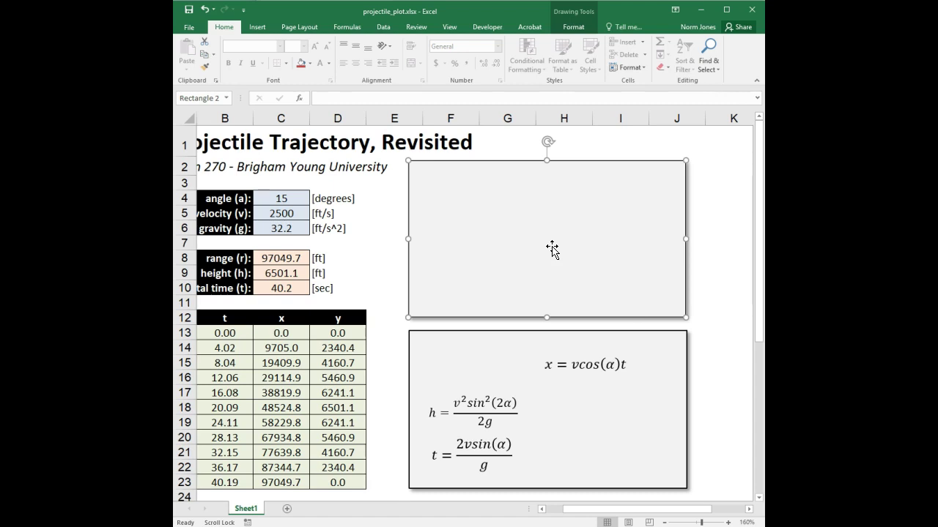
{"action": "key", "text": "Delete"}
{"action": "left_click", "coordinate": [640, 339]}
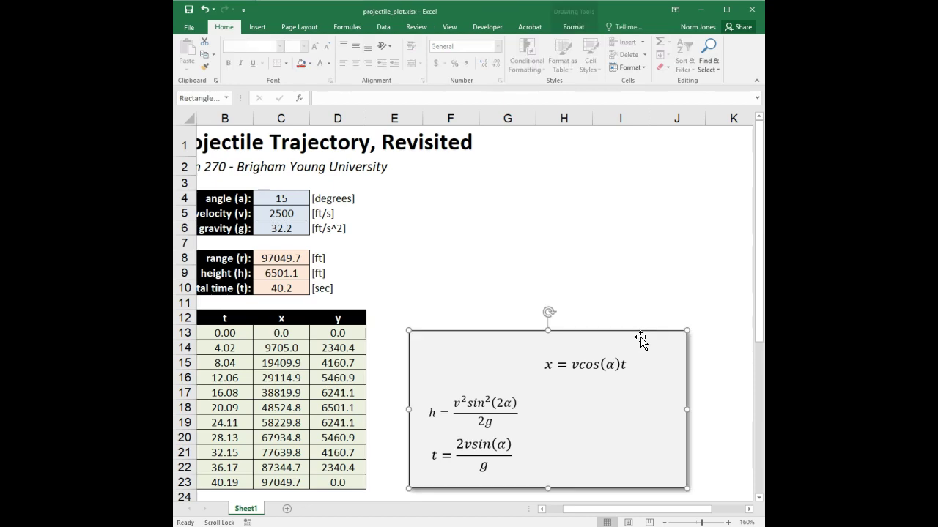
{"action": "key", "text": "Delete"}
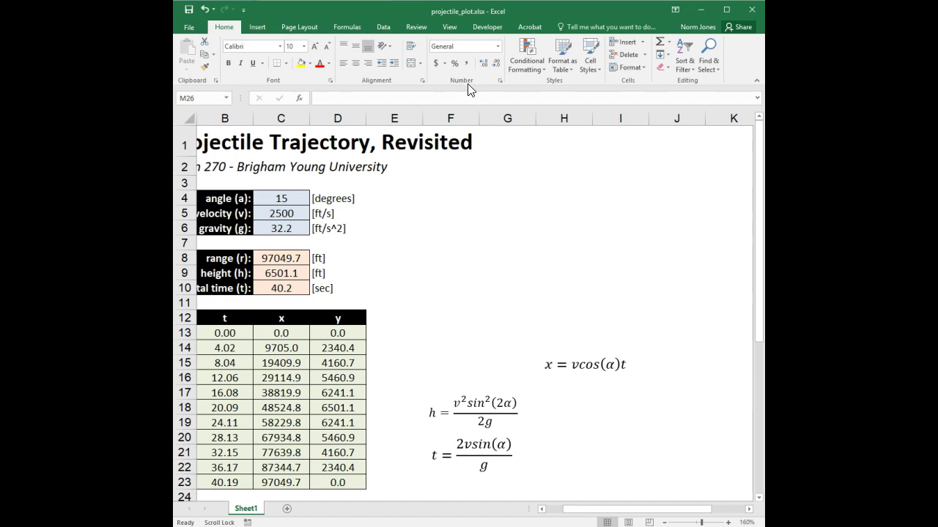
{"action": "left_click", "coordinate": [258, 28]}
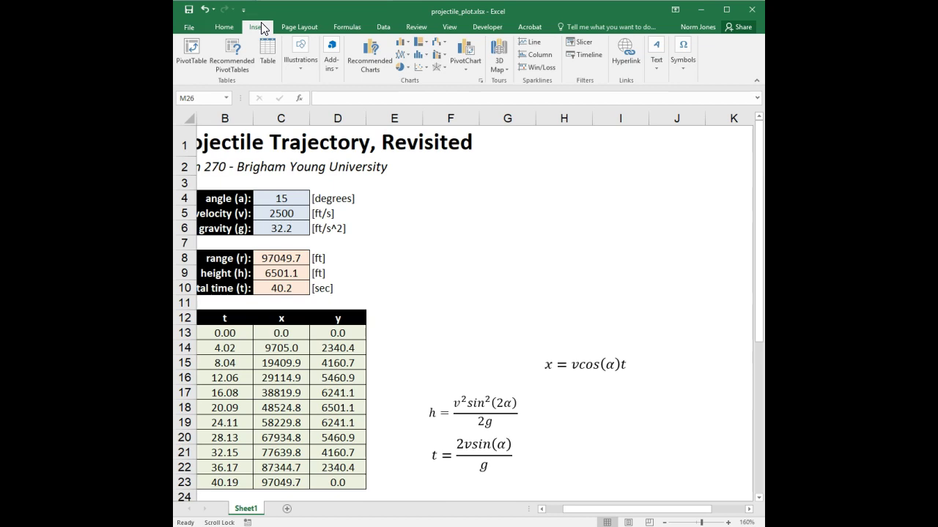
{"action": "left_click", "coordinate": [309, 69]}
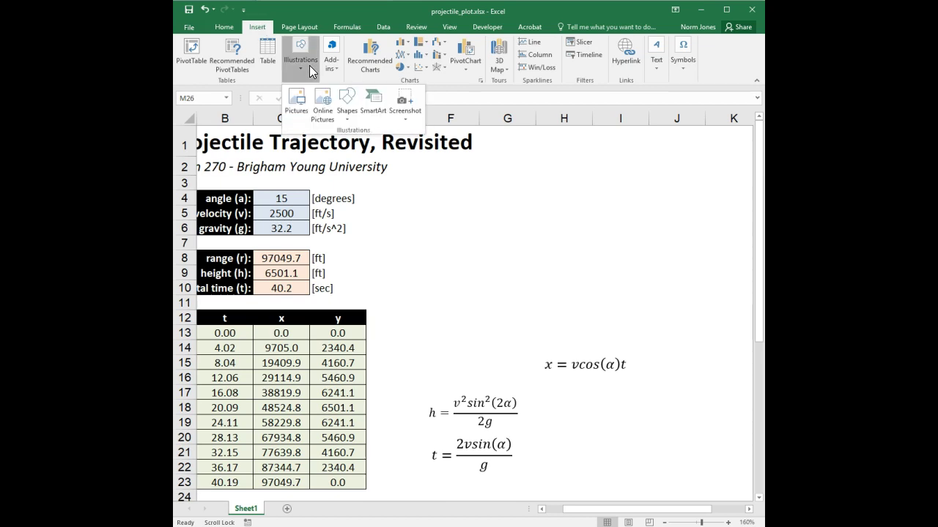
{"action": "left_click", "coordinate": [351, 96]}
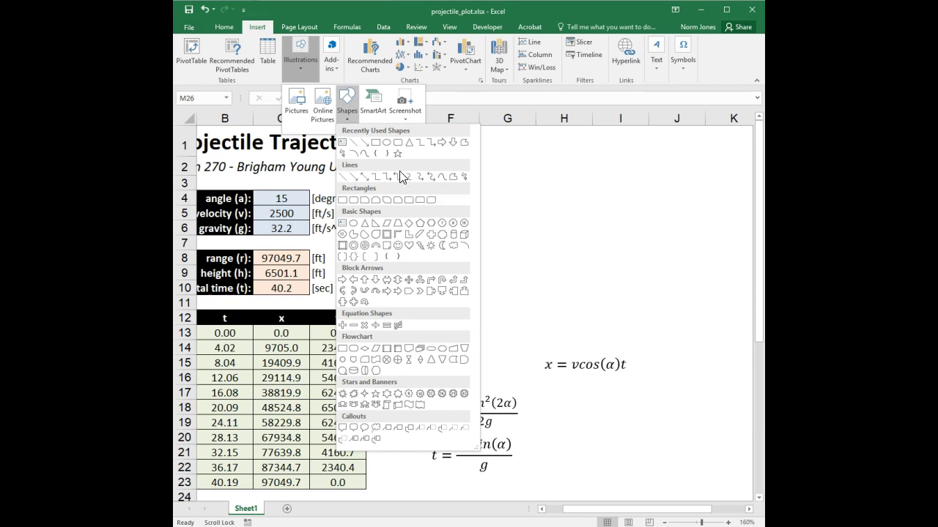
{"action": "left_click", "coordinate": [364, 142]}
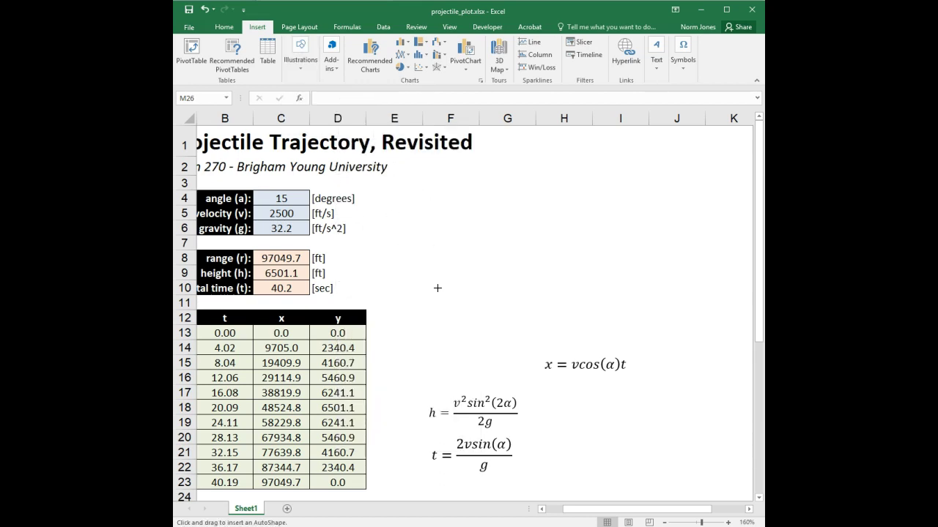
{"action": "left_click_drag", "start_coordinate": [437, 286], "coordinate": [637, 288]}
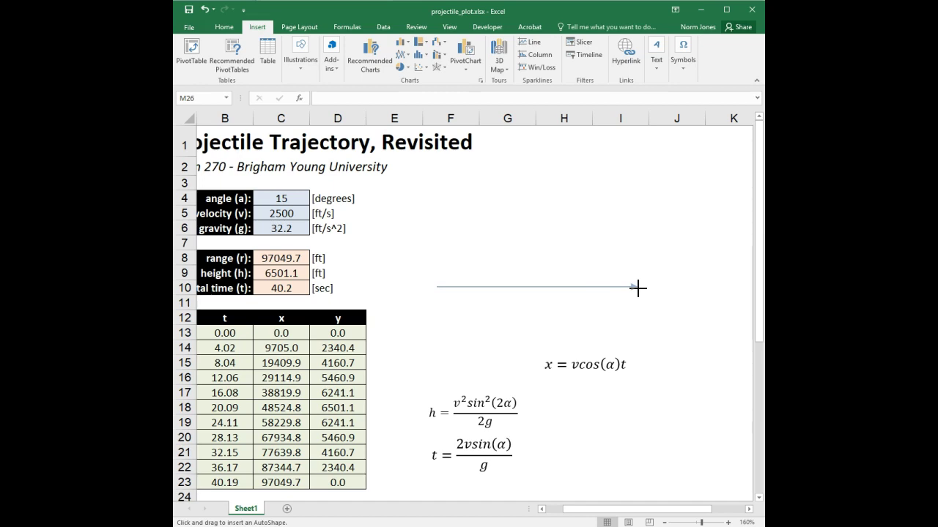
{"action": "mouse_move", "coordinate": [637, 288]}
{"action": "left_mouse_down"}
{"action": "mouse_move", "coordinate": [647, 266]}
{"action": "mouse_move", "coordinate": [628, 256]}
{"action": "mouse_move", "coordinate": [611, 216]}
{"action": "mouse_move", "coordinate": [533, 184]}
{"action": "mouse_move", "coordinate": [540, 206]}
{"action": "left_mouse_up"}
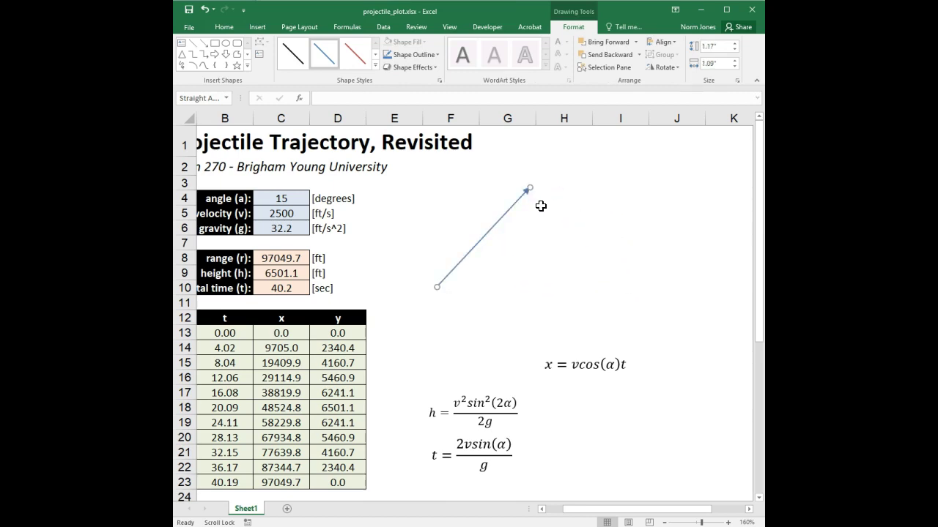
{"action": "key", "text": "Delete"}
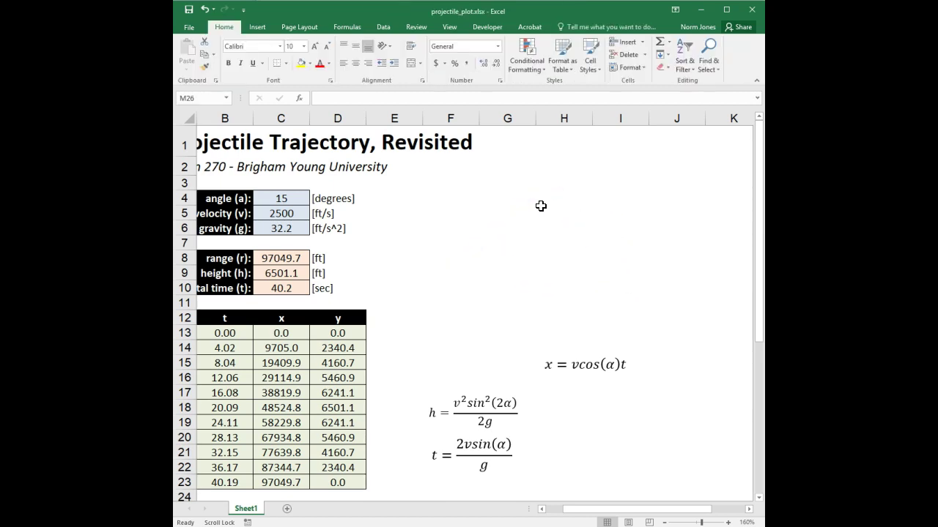
- Draw a horizontal Line Arrow from column E to column I around row 8
{"action": "left_click", "coordinate": [257, 27]}
{"action": "left_click", "coordinate": [301, 62]}
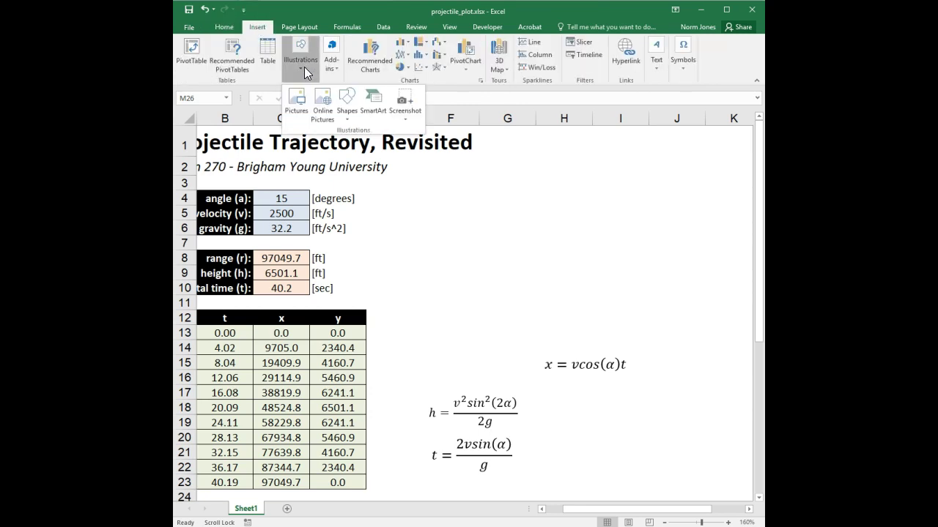
{"action": "left_click", "coordinate": [347, 103]}
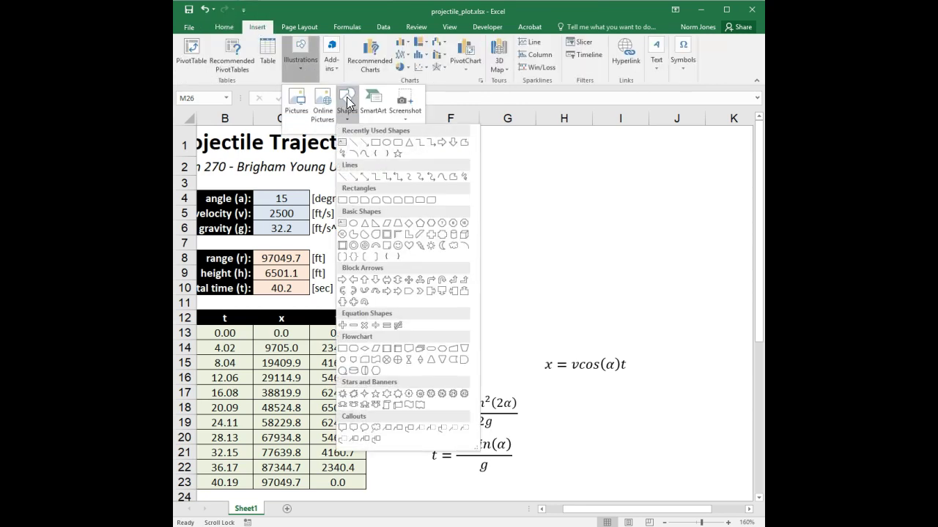
{"action": "left_click", "coordinate": [364, 177]}
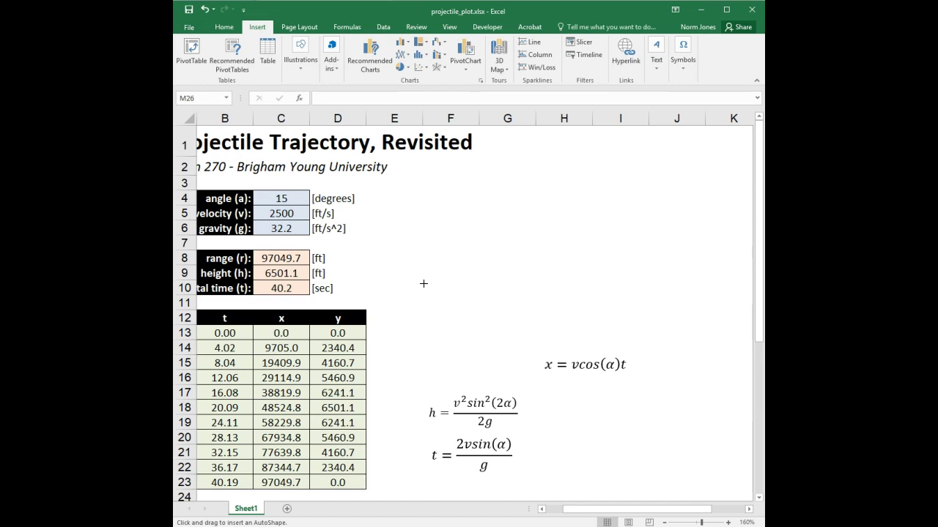
{"action": "left_click_drag", "start_coordinate": [423, 284], "coordinate": [633, 269]}
{"action": "left_click_drag", "start_coordinate": [634, 270], "coordinate": [633, 270]}
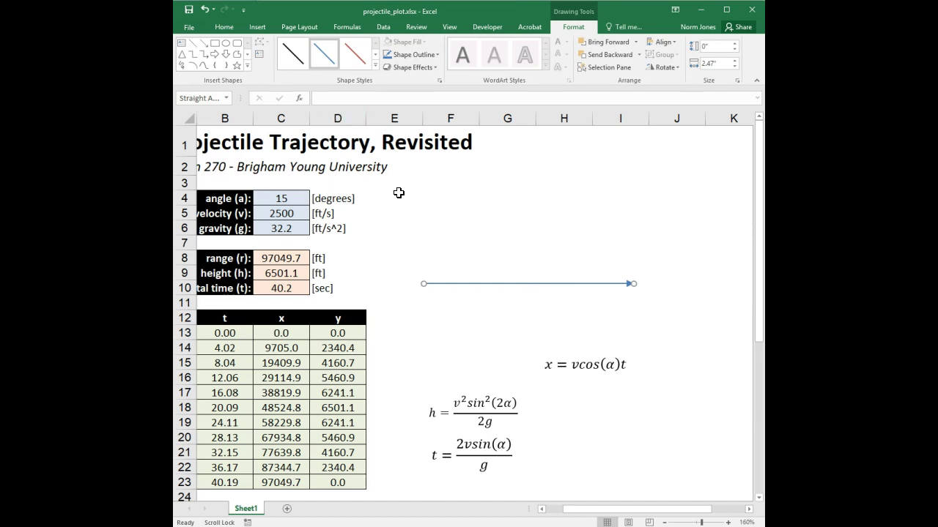
- Apply the black shape style to the x-axis arrow and move it slightly lower
{"action": "left_click", "coordinate": [297, 66]}
{"action": "left_click_drag", "start_coordinate": [516, 283], "coordinate": [520, 293]}
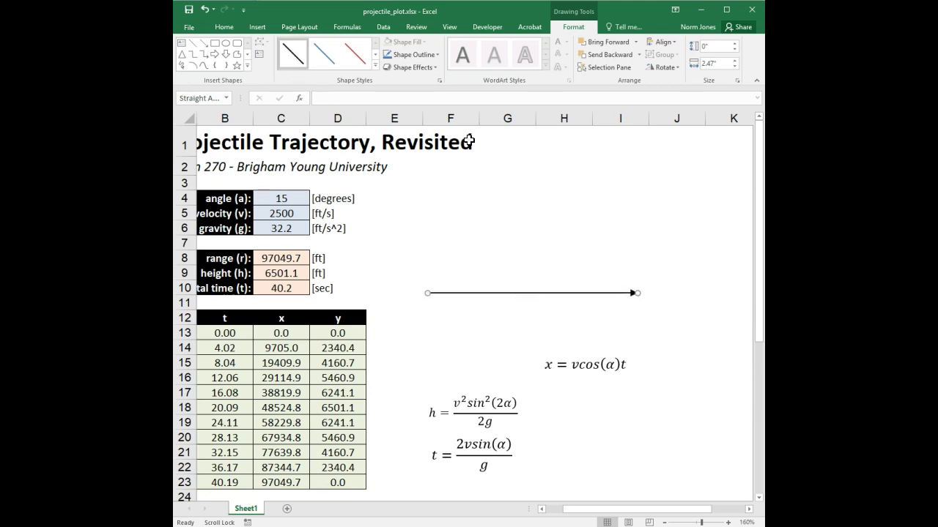
{"action": "left_click", "coordinate": [202, 42]}
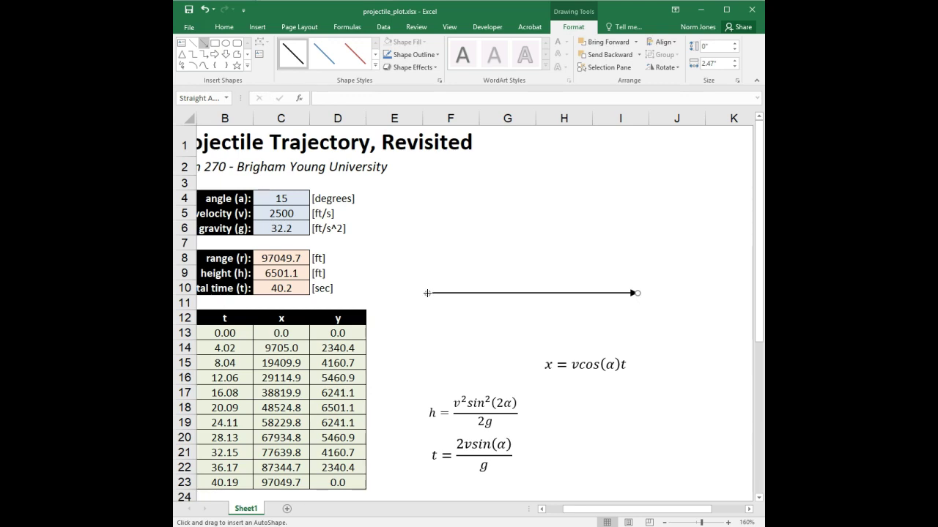
{"action": "left_click_drag", "start_coordinate": [427, 293], "coordinate": [429, 179]}
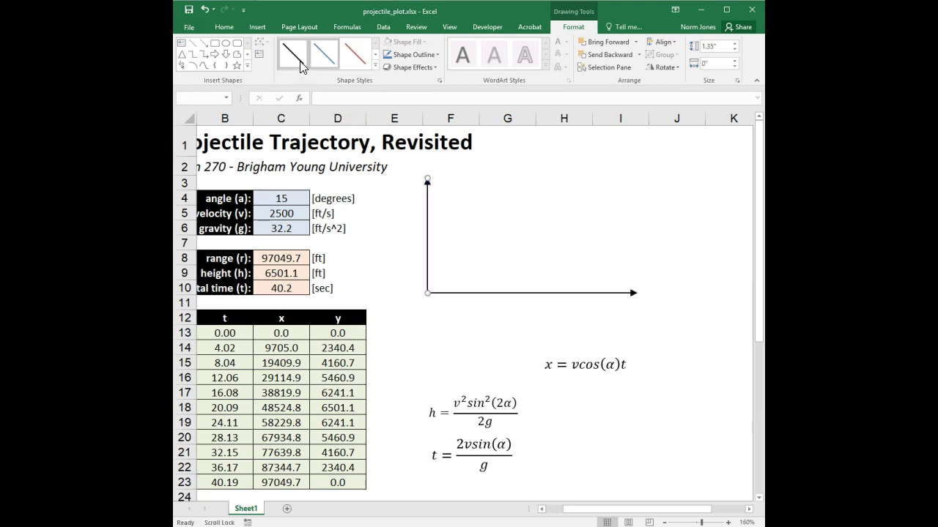
{"action": "left_click", "coordinate": [375, 65]}
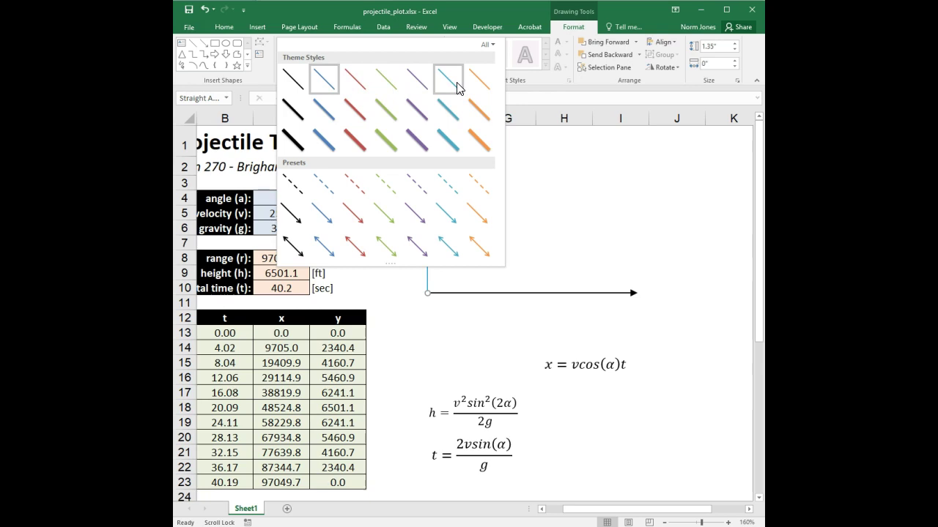
{"action": "left_click", "coordinate": [295, 78]}
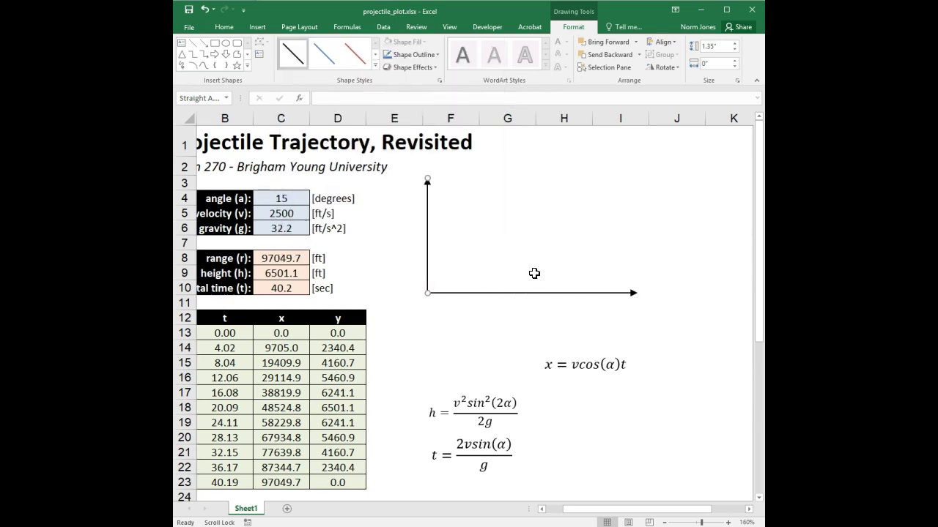
{"action": "left_click", "coordinate": [528, 198]}
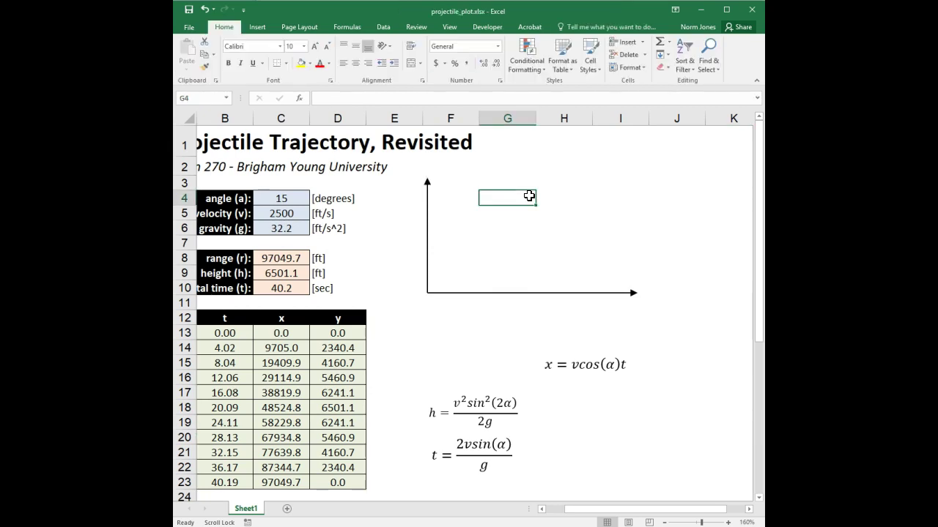
{"action": "left_click", "coordinate": [489, 293]}
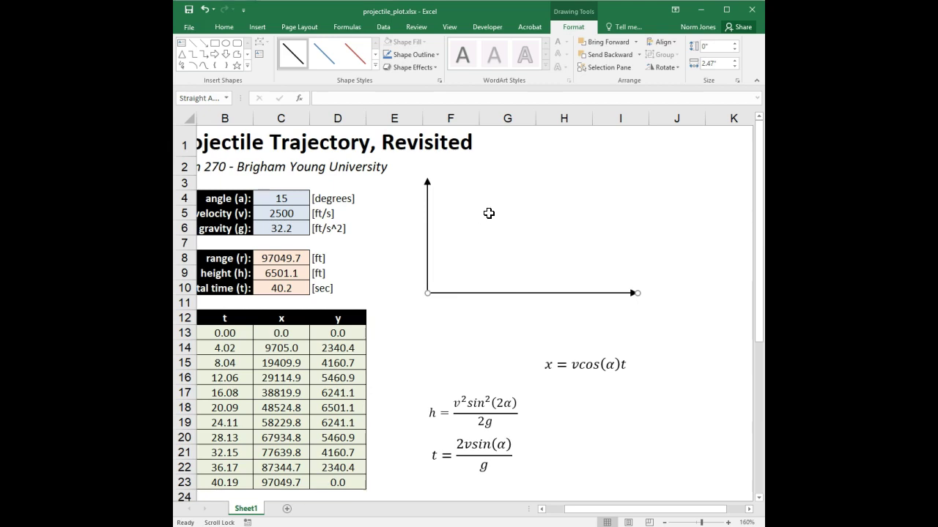
- Draw a wavy Curve with a bend, peak and trough above the axis, ending at the right
{"action": "left_click", "coordinate": [202, 68]}
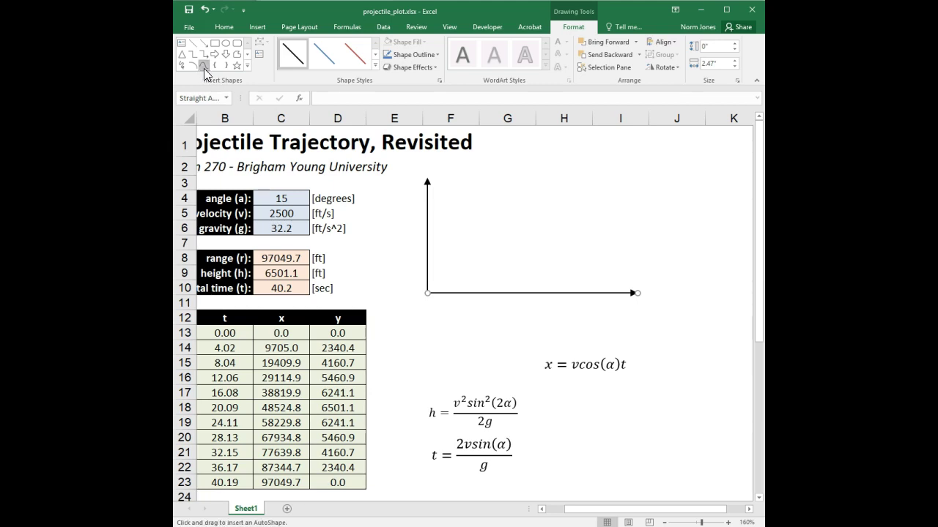
{"action": "left_click", "coordinate": [457, 245]}
{"action": "left_click", "coordinate": [486, 257]}
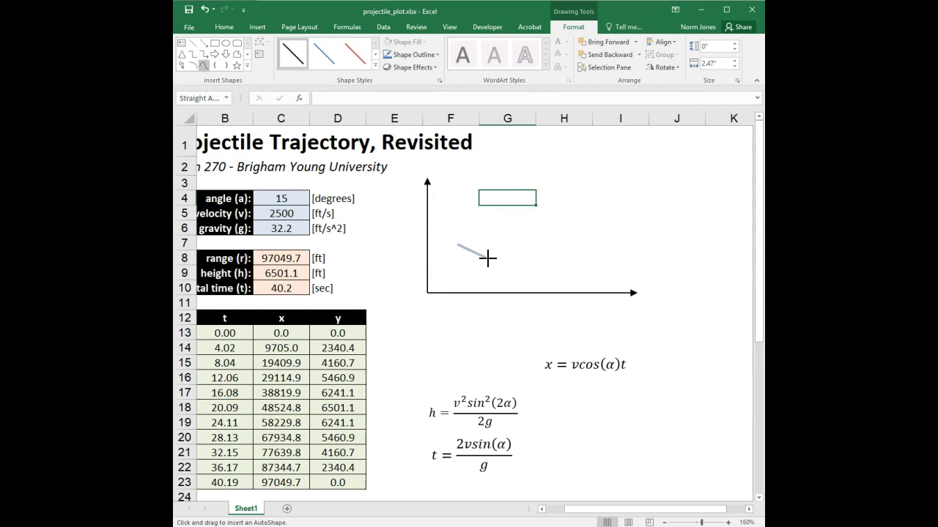
{"action": "left_click", "coordinate": [508, 202]}
{"action": "left_click", "coordinate": [551, 178]}
{"action": "left_click", "coordinate": [593, 247]}
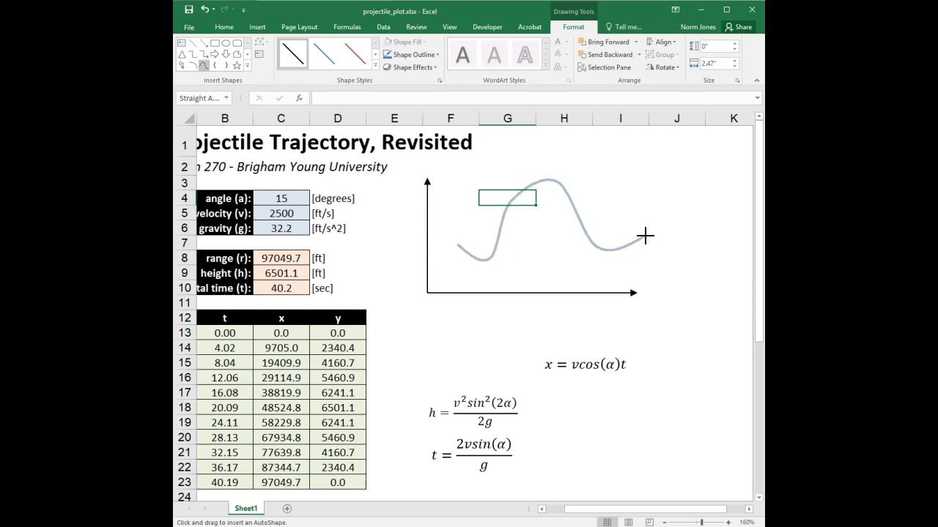
{"action": "double_click", "coordinate": [653, 196]}
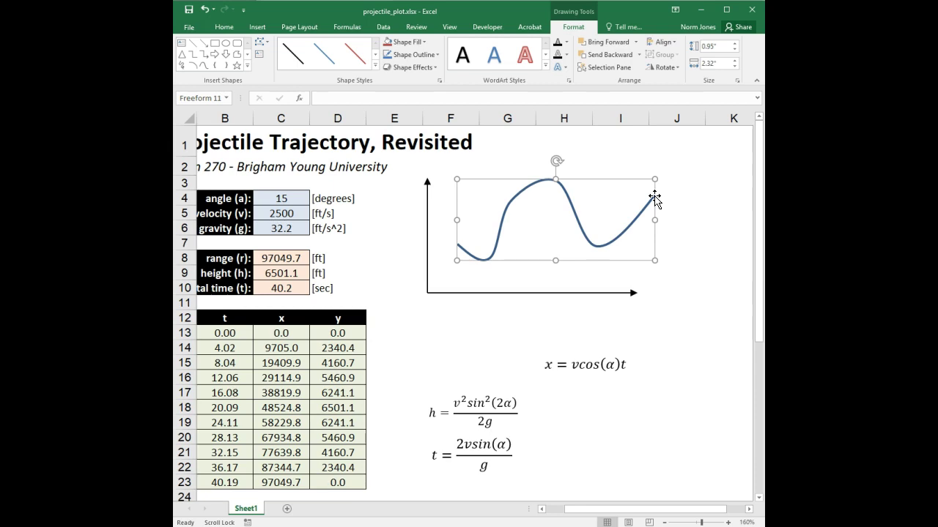
- In Edit Points, pull the peak's tangent, add a point near the peak, and raise the top points
{"action": "right_click", "coordinate": [576, 214]}
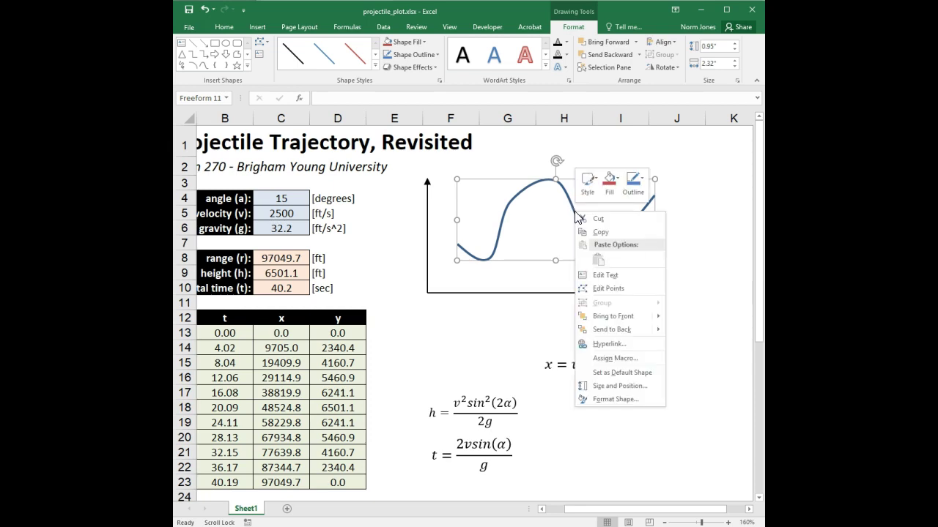
{"action": "left_click", "coordinate": [609, 288]}
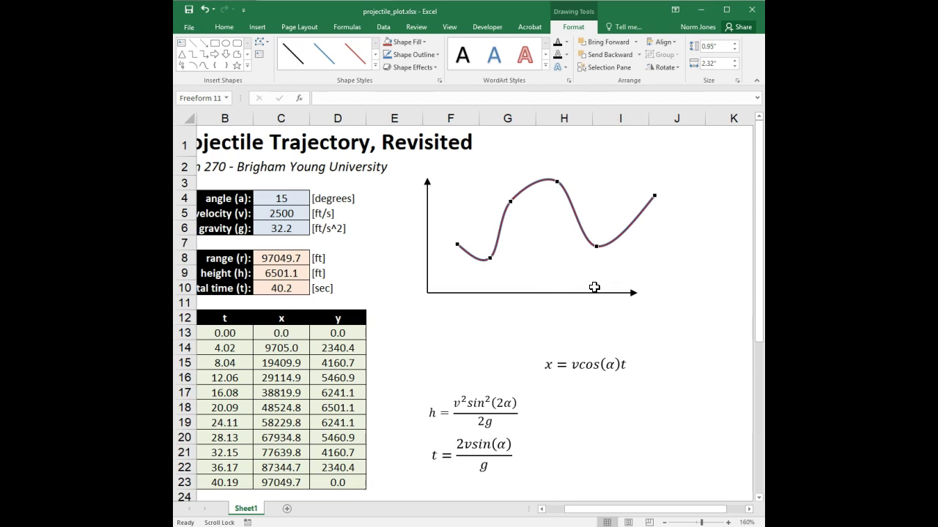
{"action": "left_click", "coordinate": [558, 183]}
{"action": "mouse_move", "coordinate": [572, 189]}
{"action": "left_mouse_down"}
{"action": "mouse_move", "coordinate": [566, 152]}
{"action": "mouse_move", "coordinate": [578, 150]}
{"action": "mouse_move", "coordinate": [651, 218]}
{"action": "mouse_move", "coordinate": [584, 184]}
{"action": "mouse_move", "coordinate": [597, 195]}
{"action": "mouse_move", "coordinate": [565, 188]}
{"action": "mouse_move", "coordinate": [573, 188]}
{"action": "left_mouse_up"}
{"action": "mouse_move", "coordinate": [510, 202]}
{"action": "left_mouse_down"}
{"action": "mouse_move", "coordinate": [504, 211]}
{"action": "mouse_move", "coordinate": [517, 194]}
{"action": "left_mouse_up"}
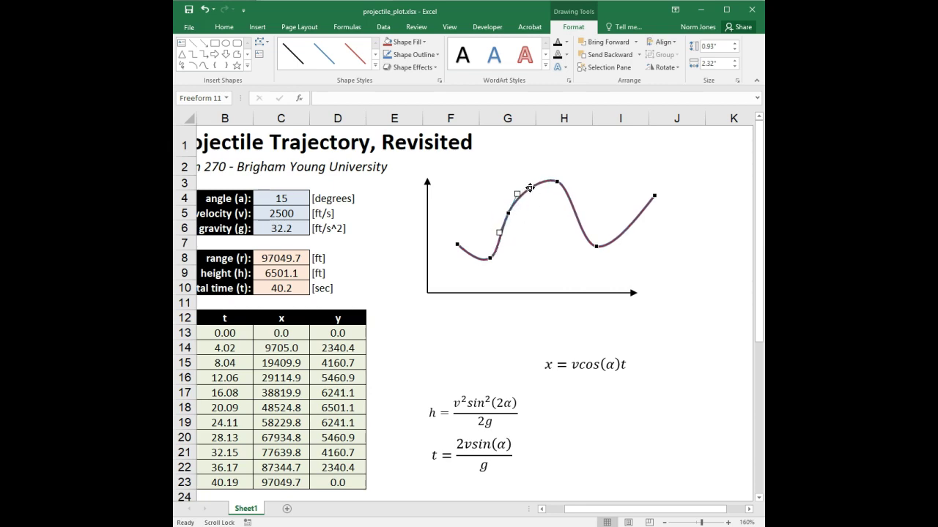
{"action": "right_click", "coordinate": [530, 189]}
{"action": "left_click", "coordinate": [549, 195]}
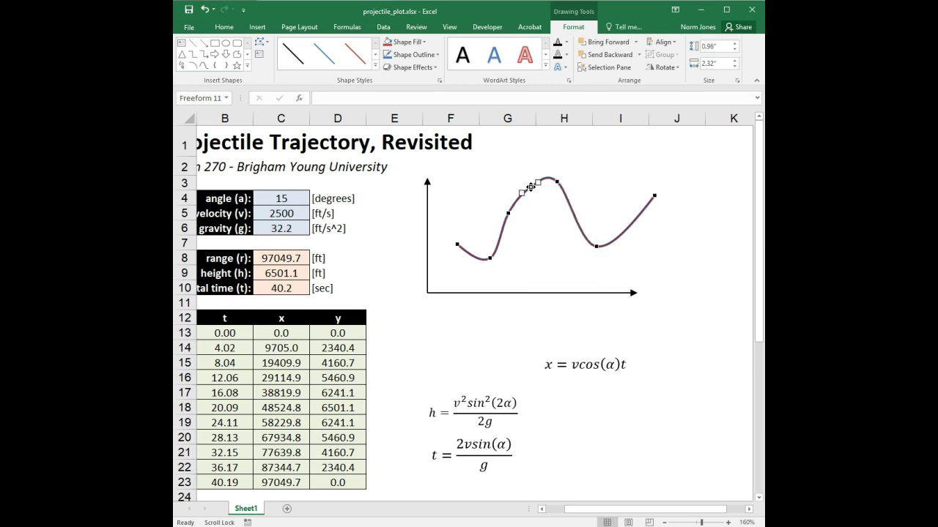
{"action": "left_click_drag", "start_coordinate": [529, 188], "coordinate": [525, 182]}
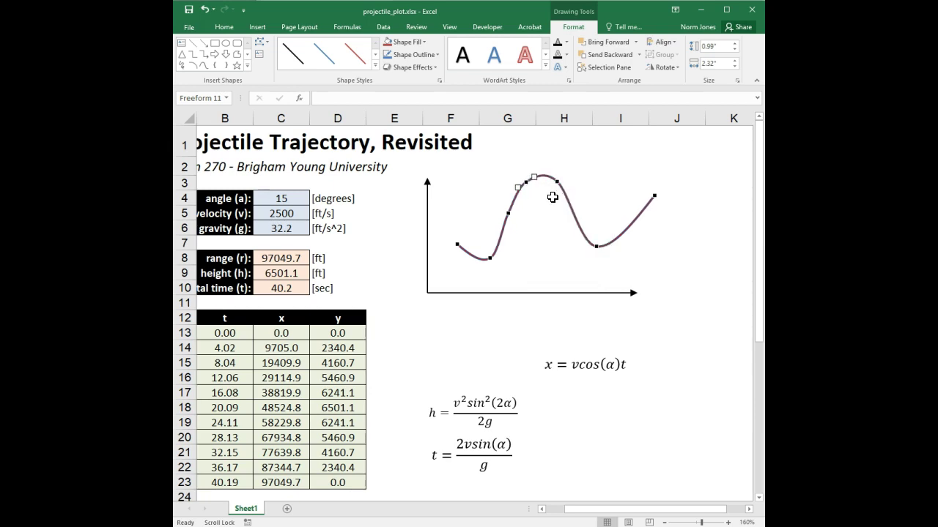
- Delete the curve's lower vertex, lower the right-hand point, smooth the peak tangent, and exit editing
{"action": "right_click", "coordinate": [598, 248]}
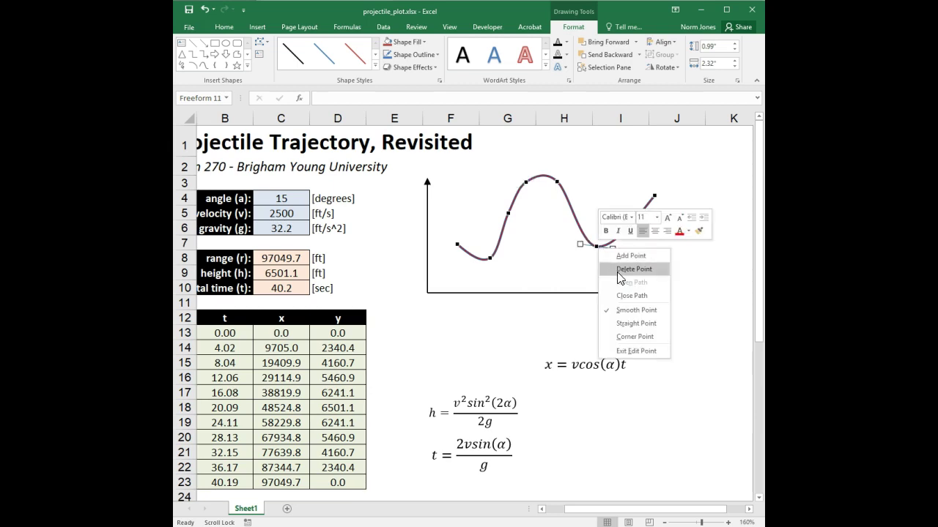
{"action": "left_click", "coordinate": [624, 270]}
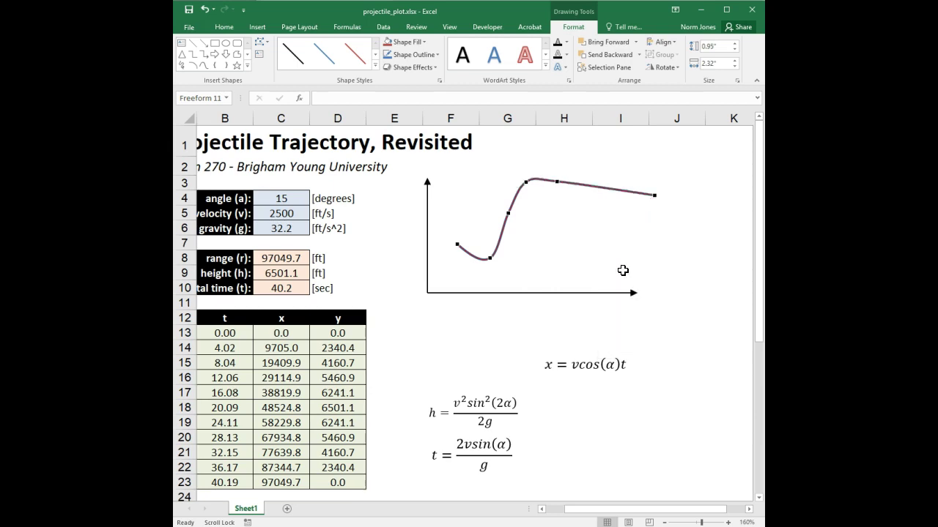
{"action": "left_click_drag", "start_coordinate": [558, 181], "coordinate": [589, 207]}
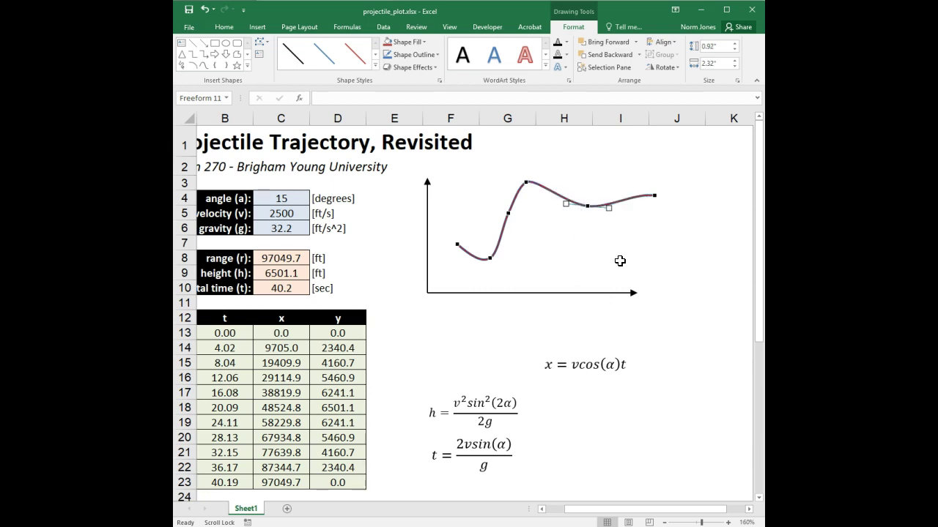
{"action": "left_click", "coordinate": [527, 180]}
{"action": "left_click_drag", "start_coordinate": [532, 178], "coordinate": [506, 192]}
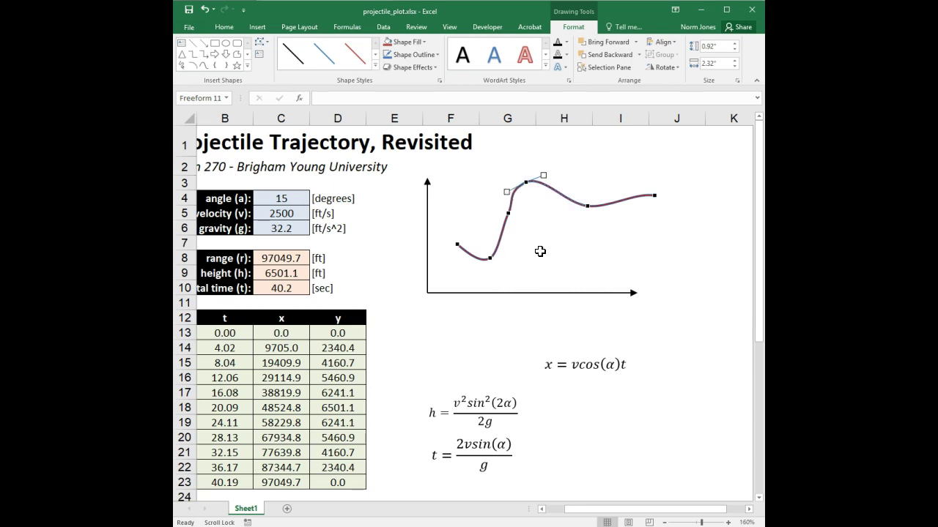
{"action": "left_click", "coordinate": [566, 198]}
{"action": "left_click", "coordinate": [566, 208]}
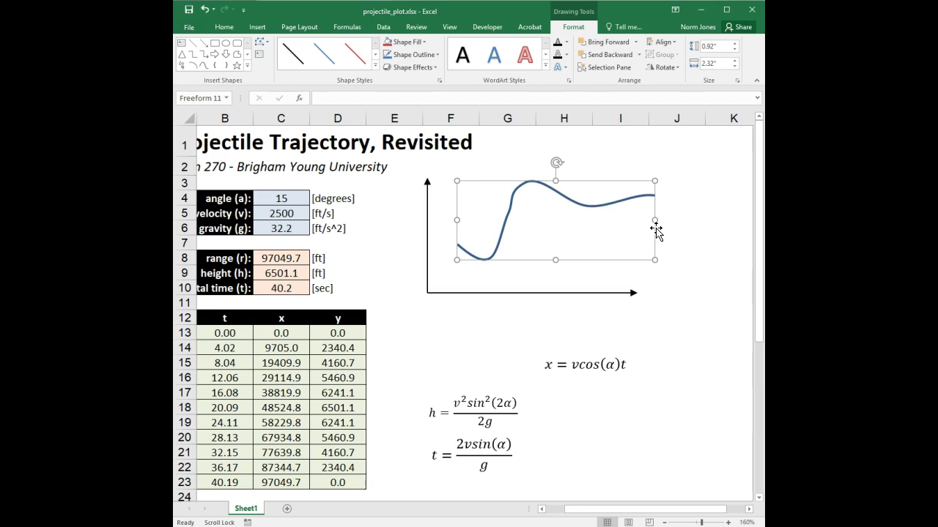
- Rotate the practice curve to a slant, then delete it
{"action": "left_click_drag", "start_coordinate": [555, 185], "coordinate": [581, 160]}
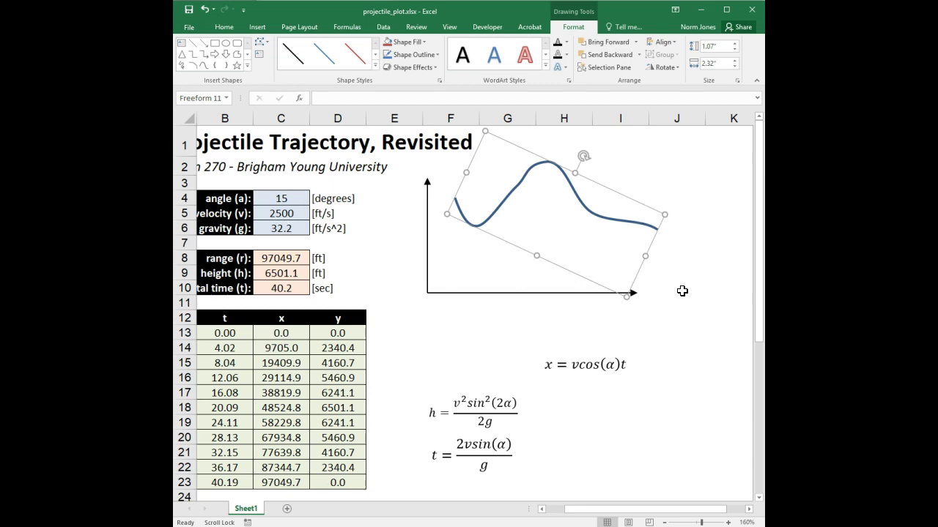
{"action": "key", "text": "Delete"}
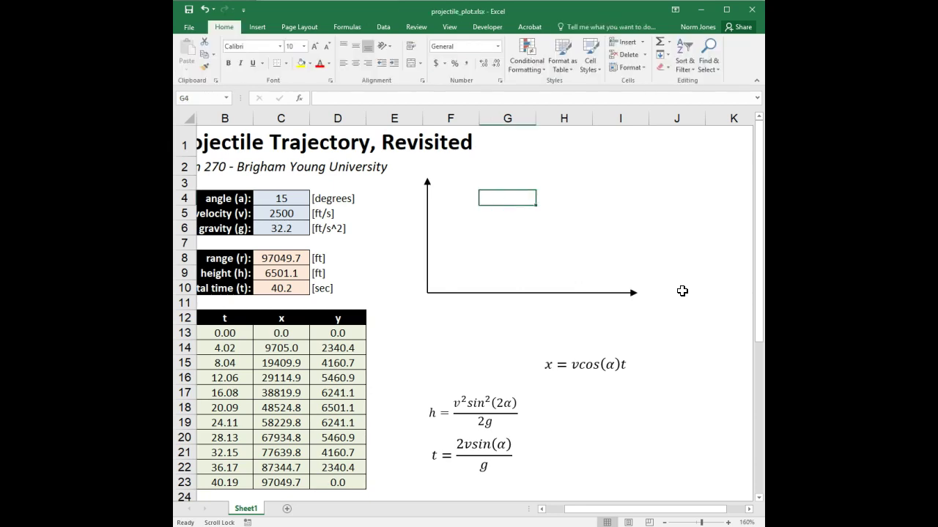
- Draw a Curve from the axes origin through a central apex to a landing point on the x-axis
{"action": "left_click", "coordinate": [583, 229]}
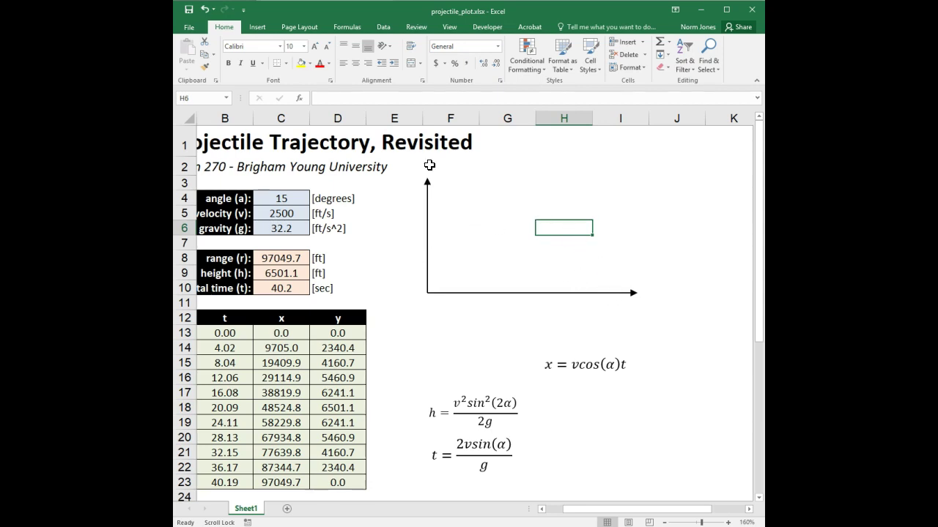
{"action": "left_click", "coordinate": [505, 293]}
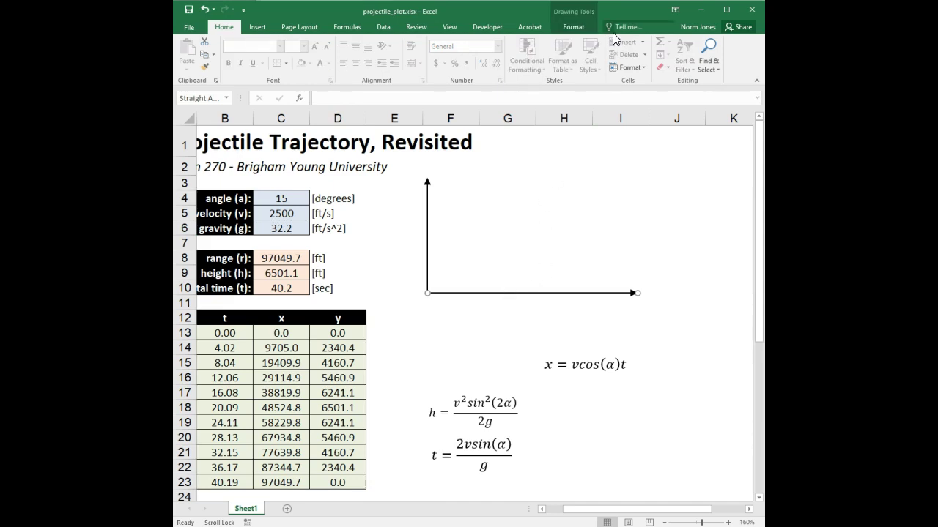
{"action": "left_click", "coordinate": [581, 19]}
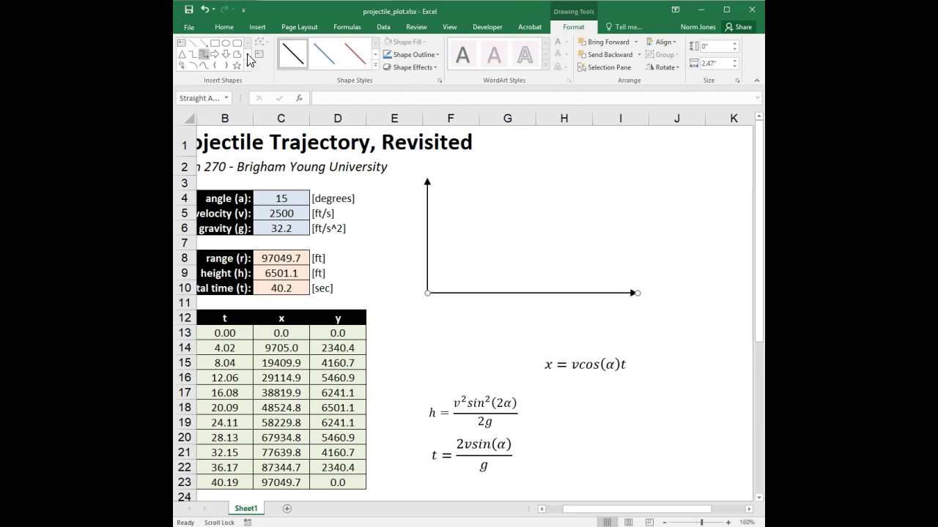
{"action": "left_click", "coordinate": [203, 66]}
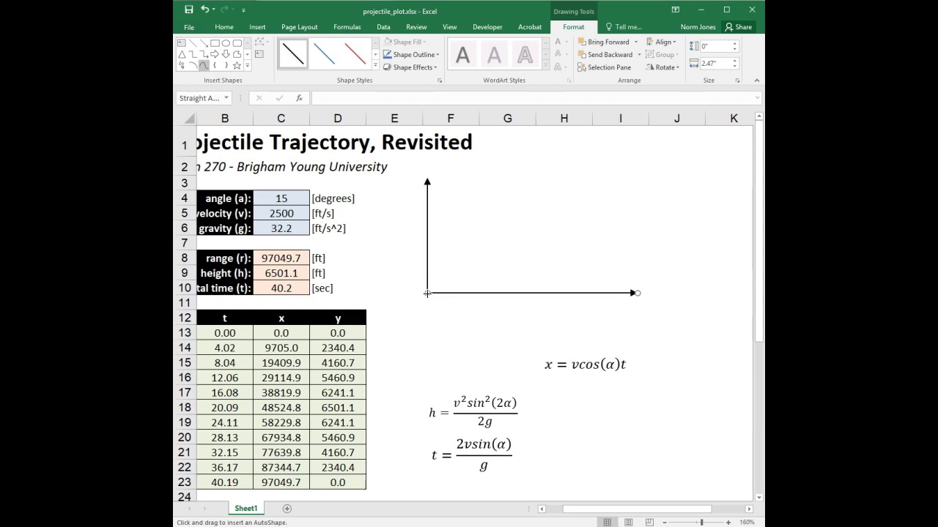
{"action": "left_click_drag", "start_coordinate": [427, 293], "coordinate": [520, 197]}
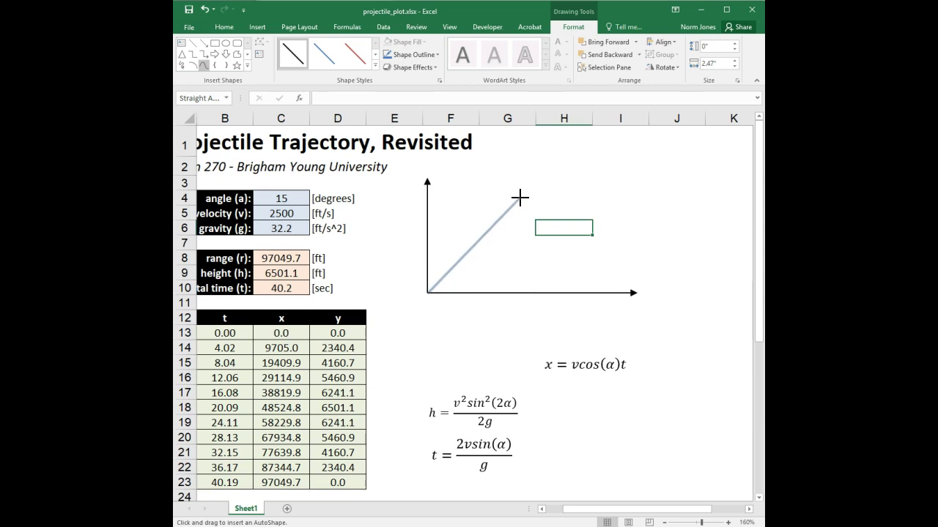
{"action": "left_click", "coordinate": [519, 198]}
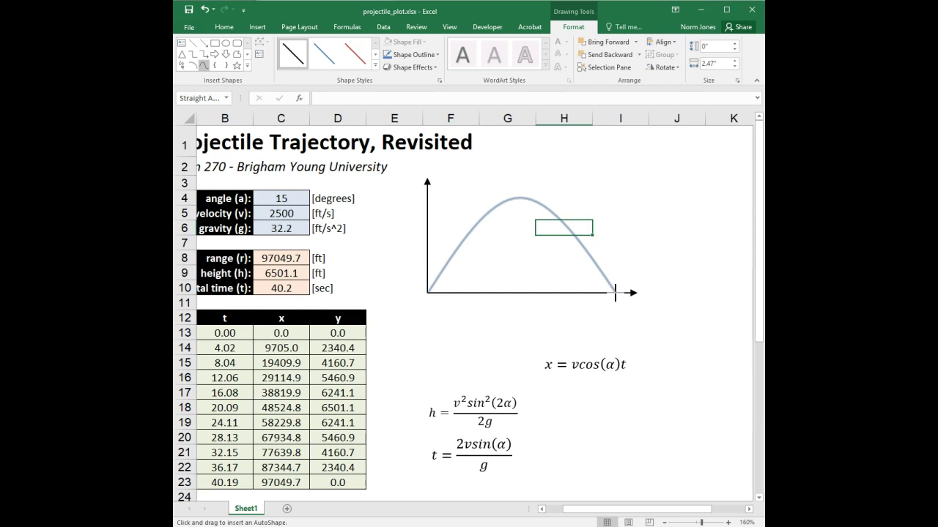
{"action": "double_click", "coordinate": [615, 294]}
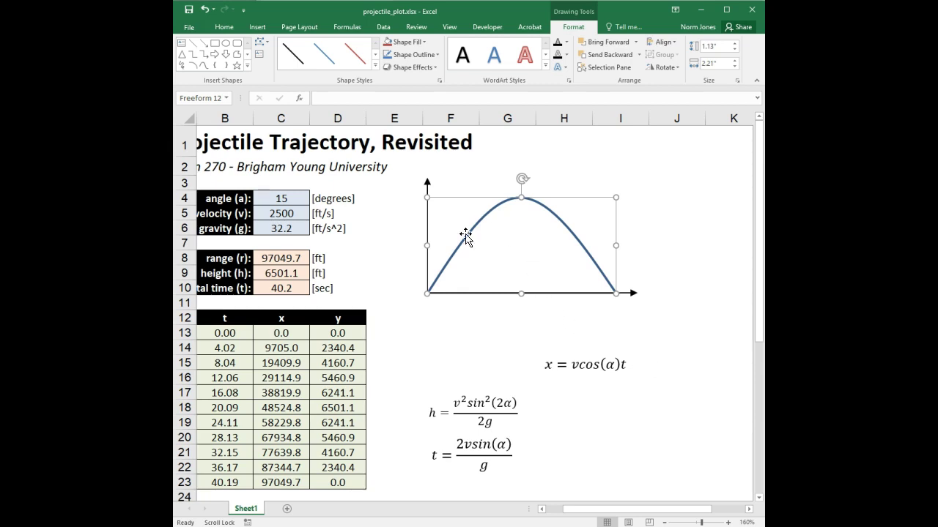
- Draw a short straight line from the origin along the curve's initial slope to mark the launch direction
{"action": "left_click", "coordinate": [205, 44]}
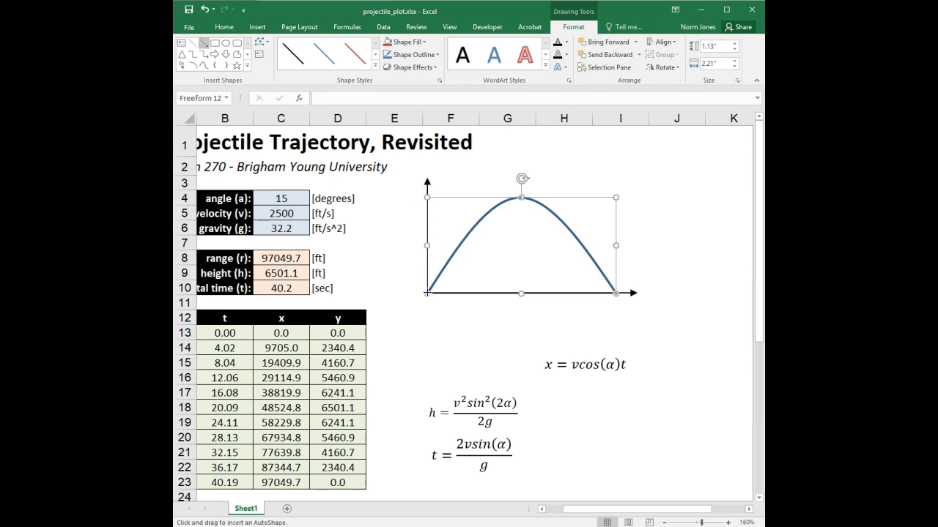
{"action": "left_click_drag", "start_coordinate": [427, 293], "coordinate": [474, 216]}
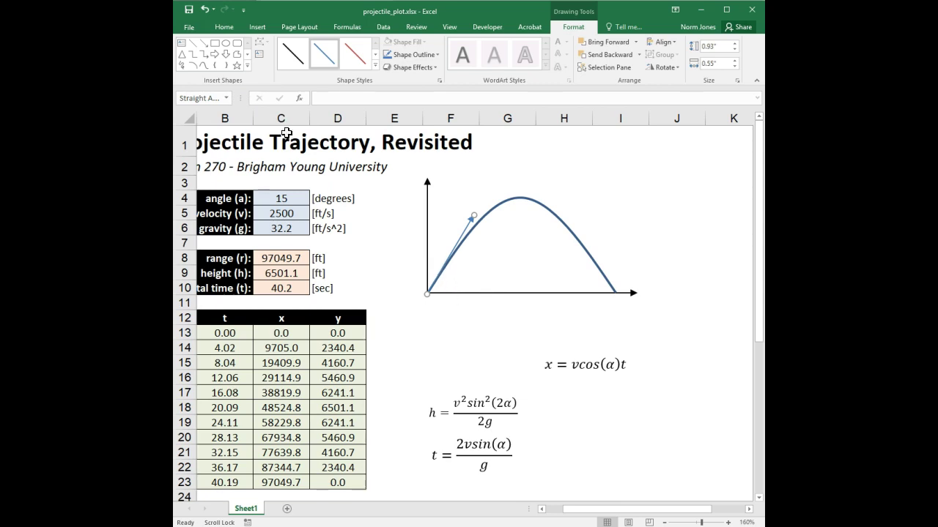
{"action": "left_click", "coordinate": [192, 65]}
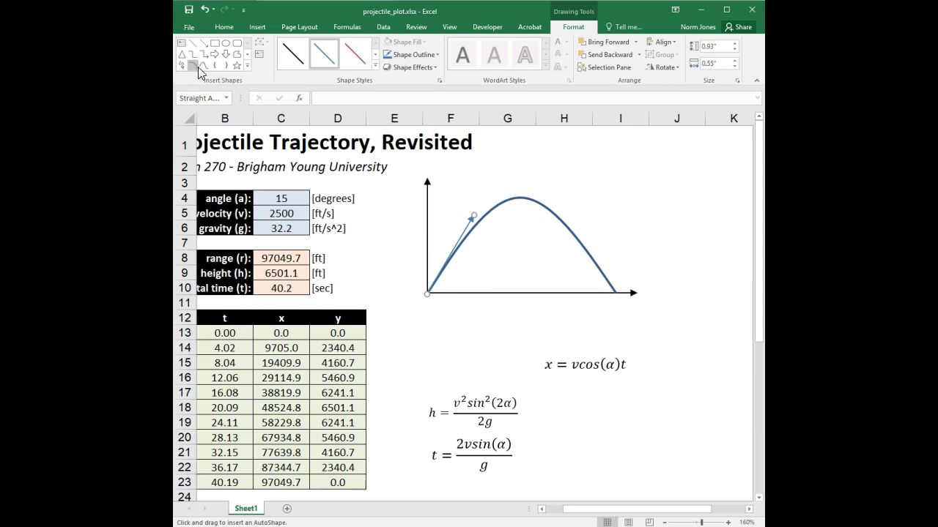
- Replace the stray arc with a new Arc shape drawn at the launch point
{"action": "left_click", "coordinate": [465, 293]}
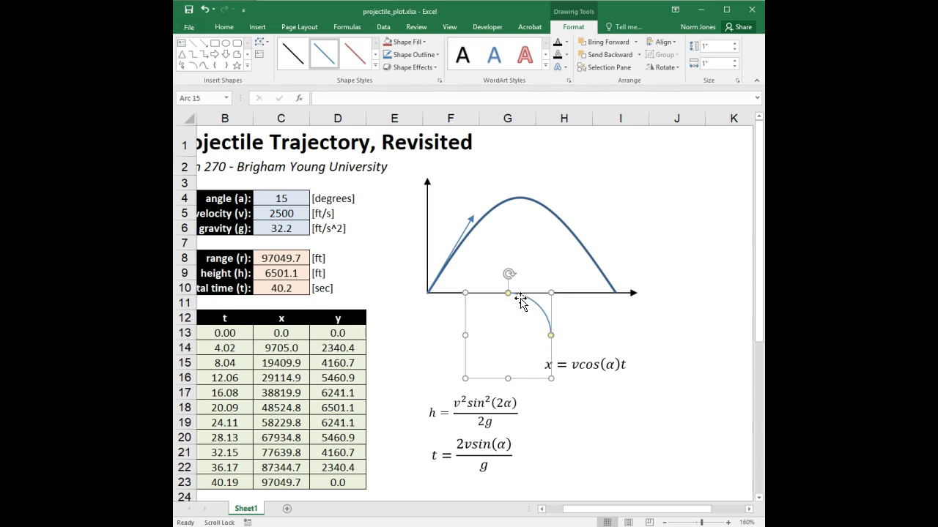
{"action": "key", "text": "Delete"}
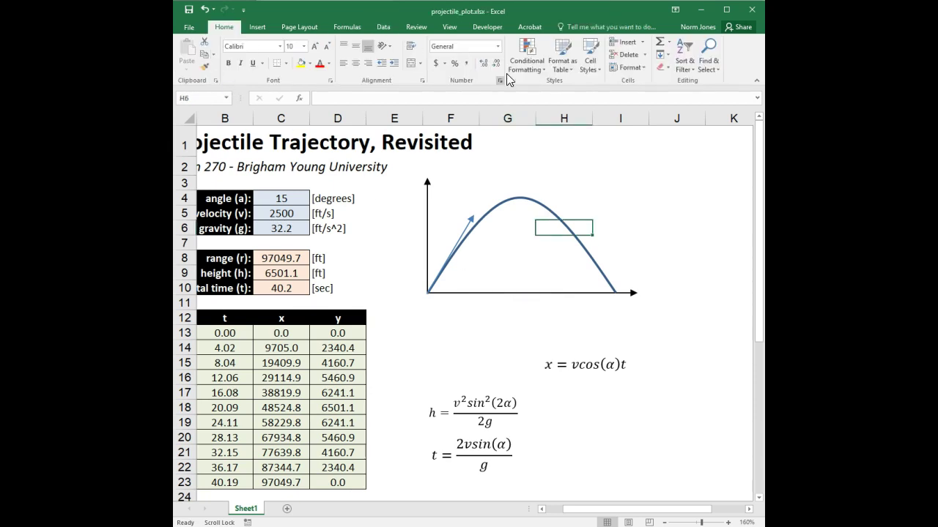
{"action": "left_click", "coordinate": [496, 214]}
{"action": "left_click", "coordinate": [194, 65]}
{"action": "left_click_drag", "start_coordinate": [483, 292], "coordinate": [462, 270]}
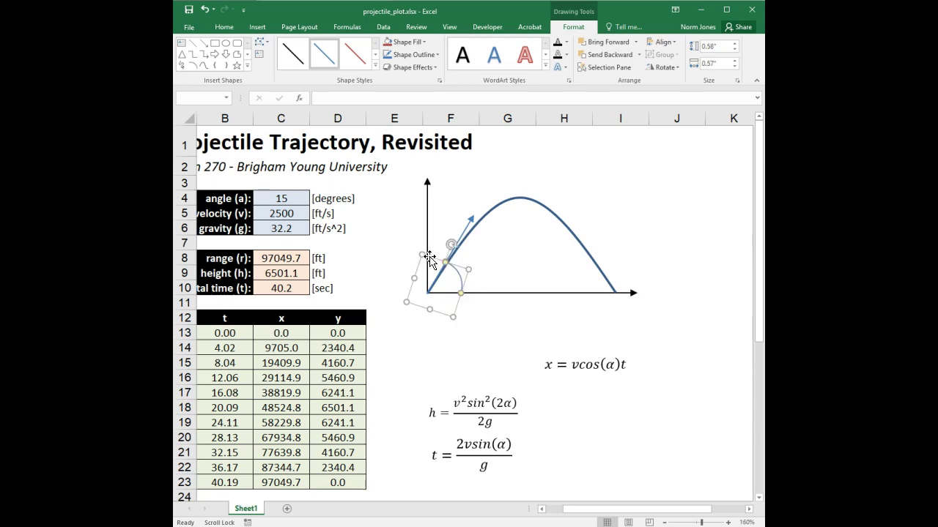
- Check the angle arc's fit between the x-axis and the launch arrow
{"action": "left_click", "coordinate": [447, 269]}
{"action": "left_click", "coordinate": [451, 270]}
{"action": "left_click", "coordinate": [449, 271]}
{"action": "left_click", "coordinate": [449, 270]}
{"action": "left_click", "coordinate": [471, 318]}
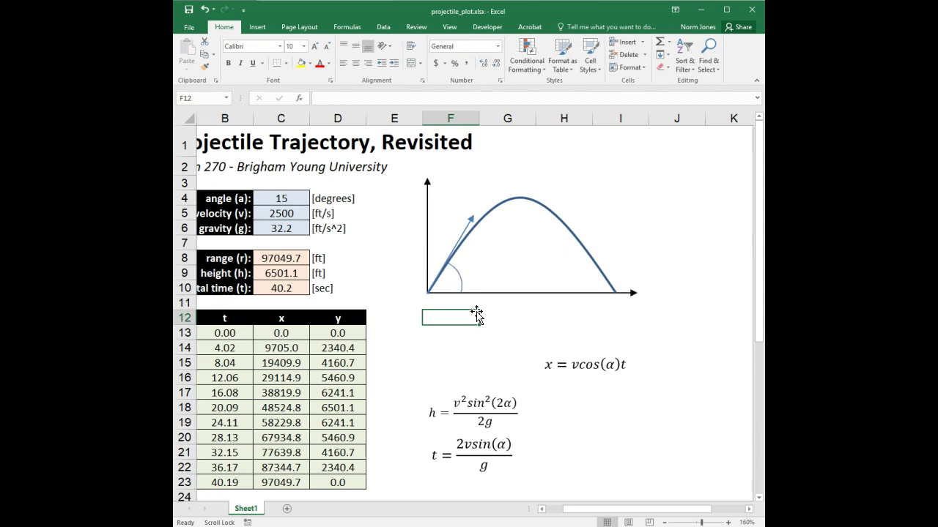
{"action": "left_click", "coordinate": [460, 285]}
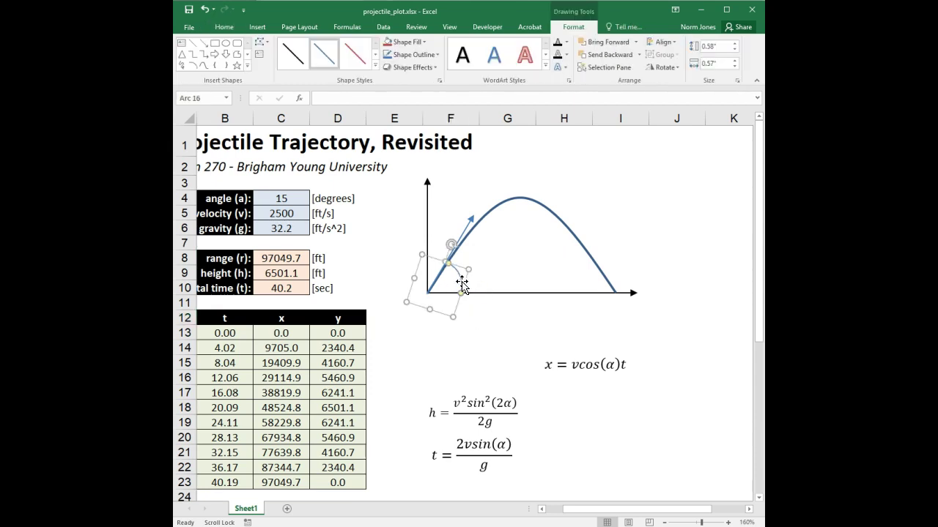
{"action": "left_click", "coordinate": [508, 315]}
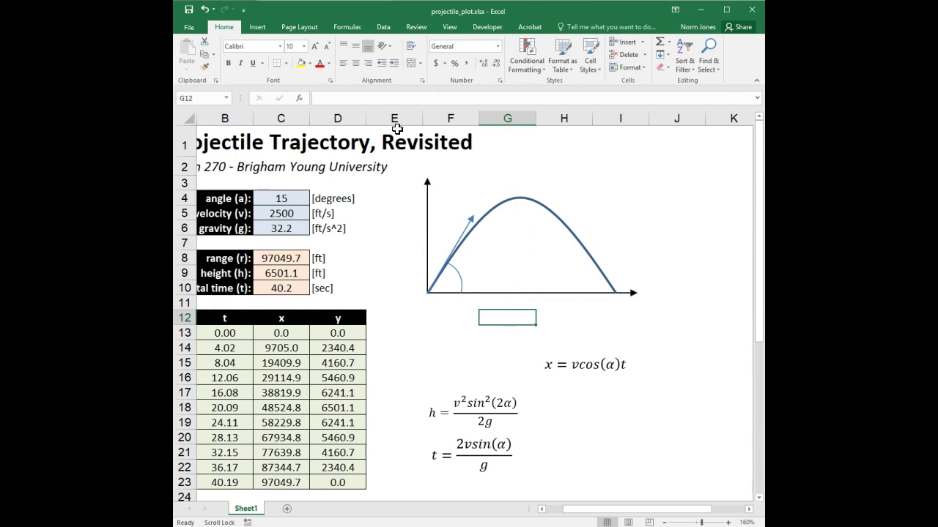
- Draw a plain vertical line from the x-axis to the apex, then undo it
{"action": "left_click", "coordinate": [495, 214]}
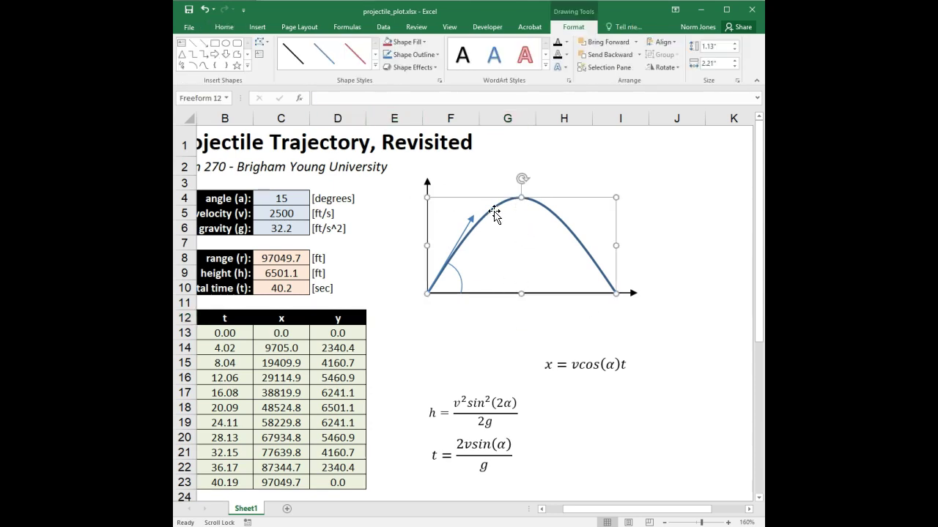
{"action": "left_click", "coordinate": [204, 44]}
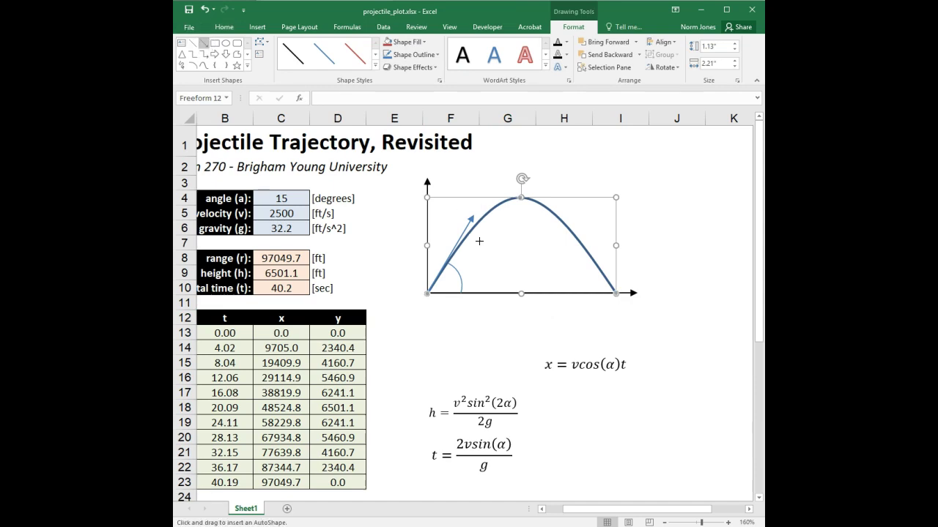
{"action": "left_click_drag", "start_coordinate": [521, 293], "coordinate": [520, 198]}
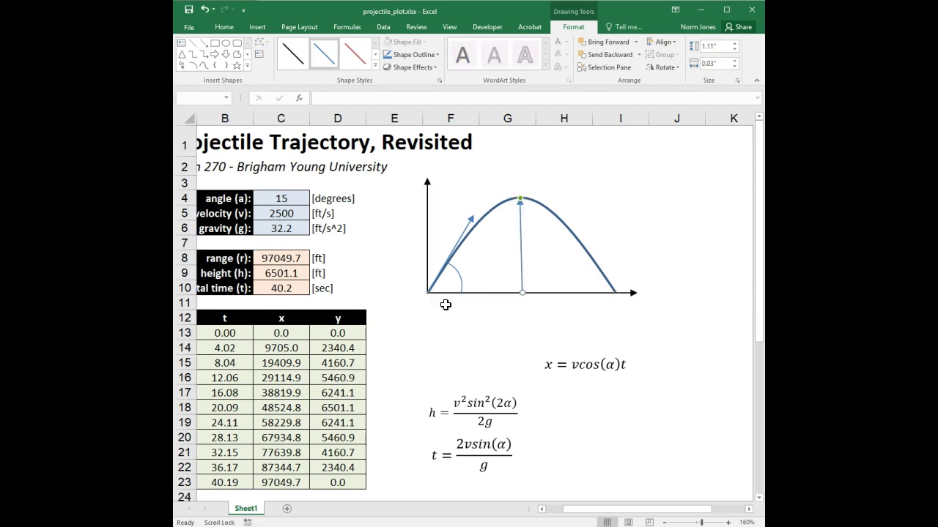
{"action": "left_click", "coordinate": [203, 43]}
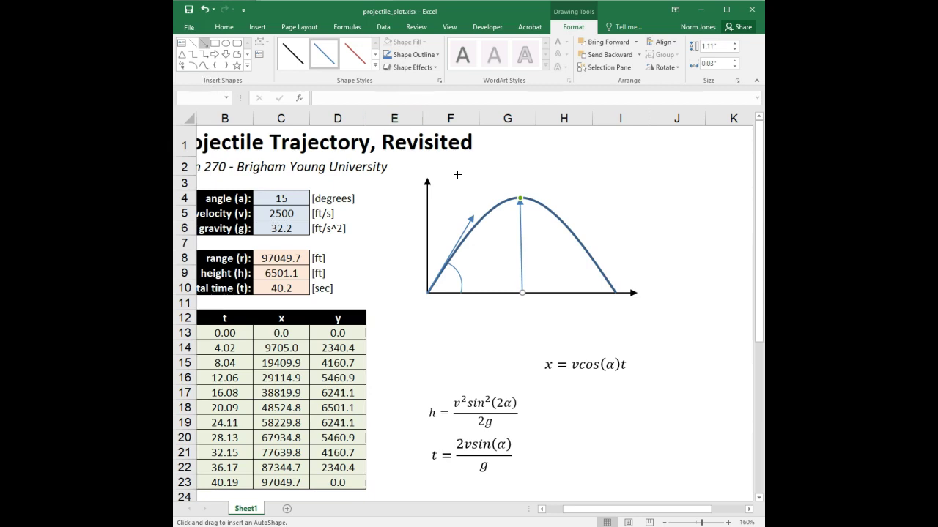
{"action": "key", "text": "ctrl+z"}
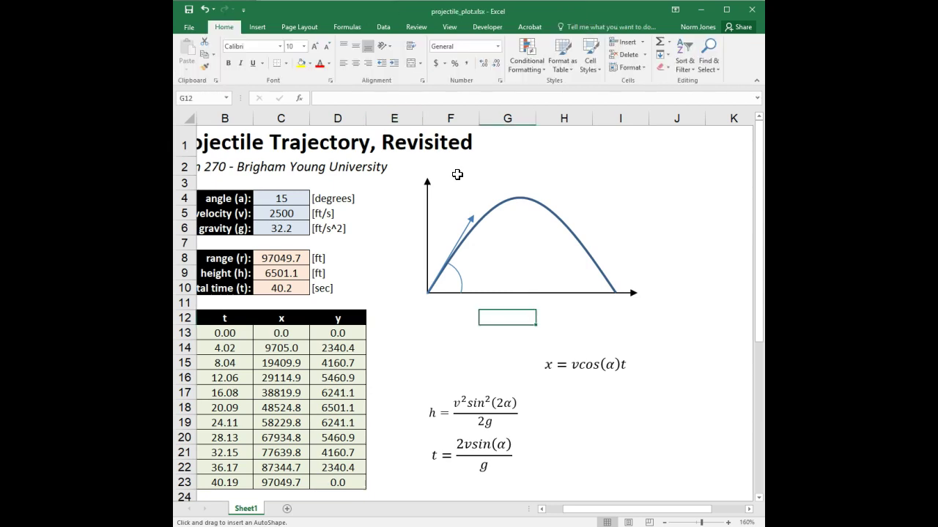
- Draw a double-headed arrow line from the x-axis up to the trajectory's peak
{"action": "left_click", "coordinate": [496, 205]}
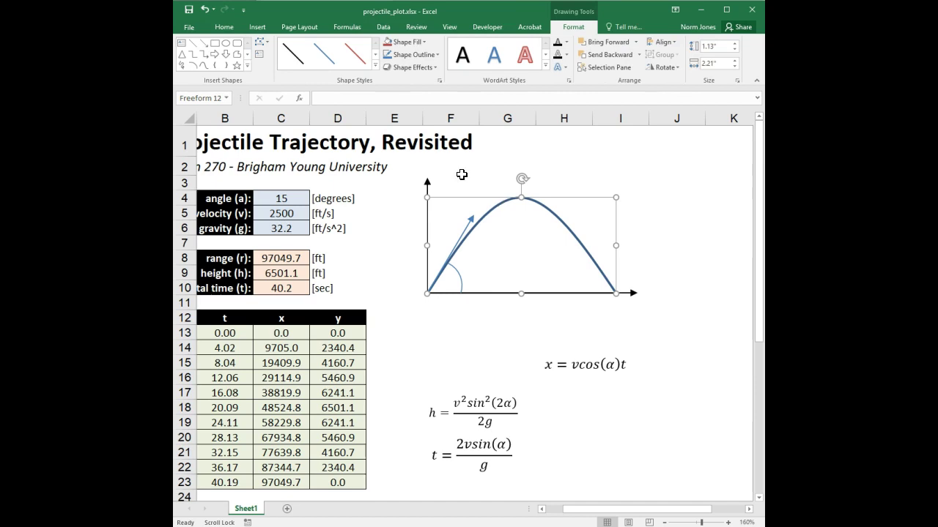
{"action": "left_click", "coordinate": [247, 64]}
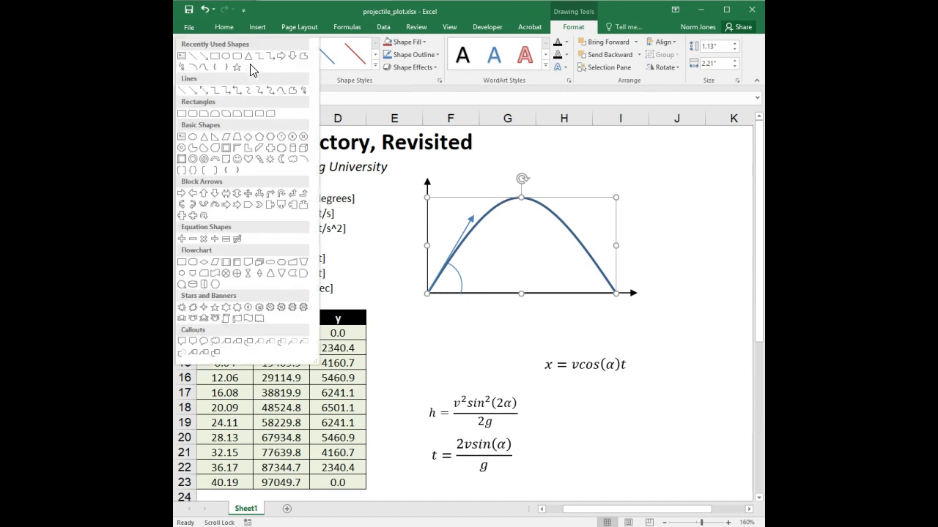
{"action": "left_click", "coordinate": [206, 91]}
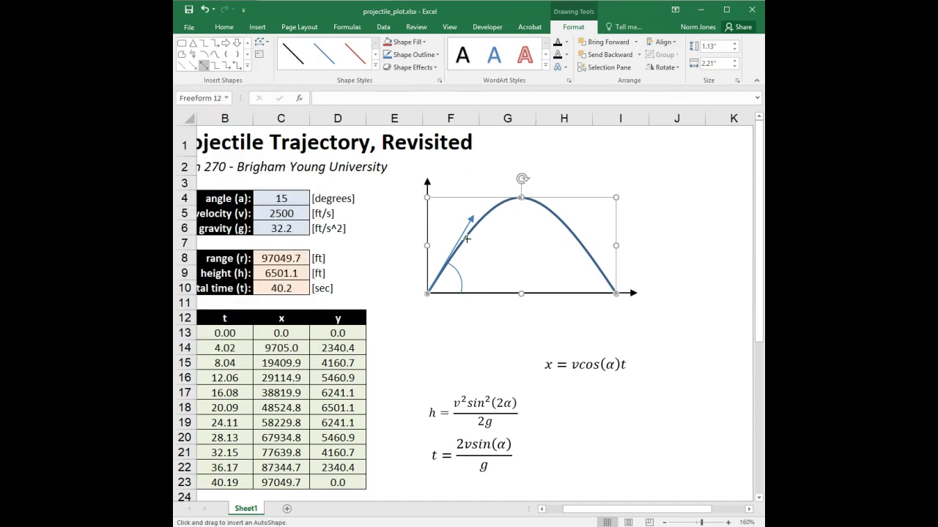
{"action": "left_click_drag", "start_coordinate": [521, 293], "coordinate": [520, 199]}
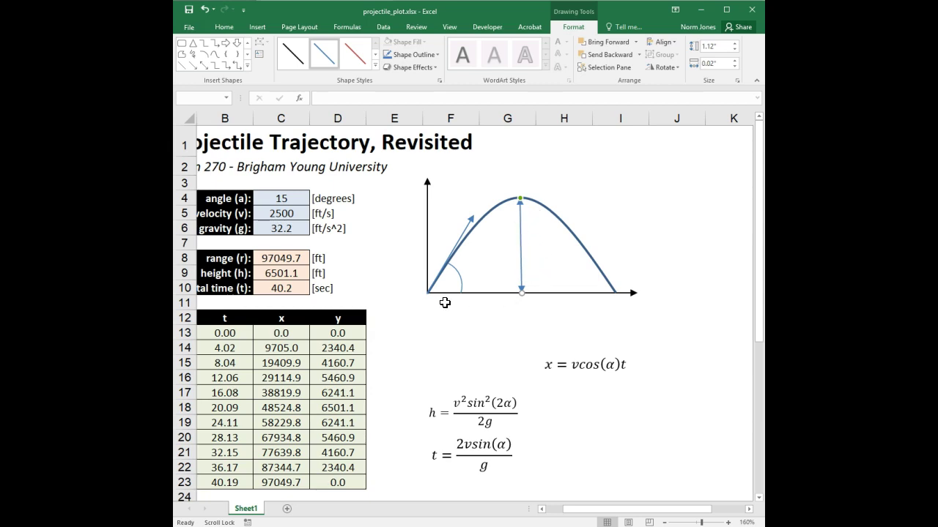
{"action": "left_click", "coordinate": [202, 64]}
{"action": "key", "text": "alt"}
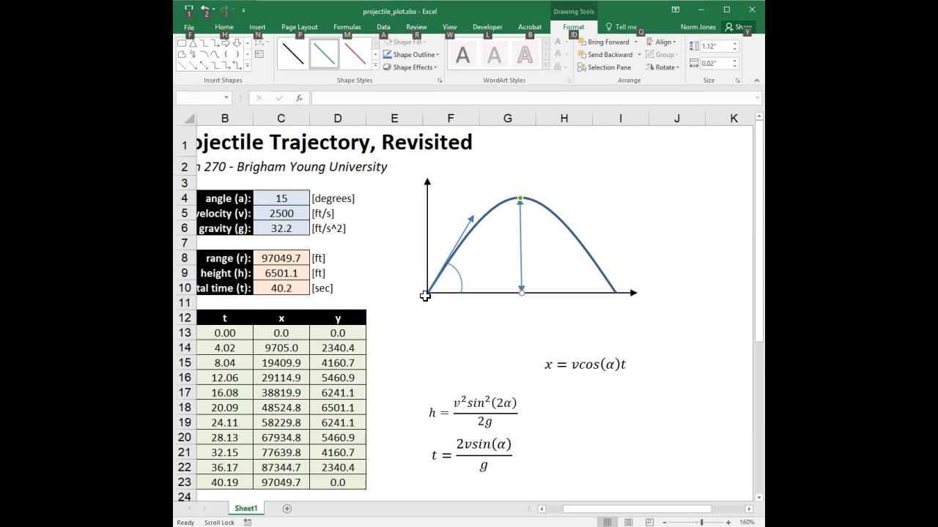
- Copy the height arrow and lay it horizontally under the x-axis, from origin to landing point
{"action": "left_click", "coordinate": [540, 231]}
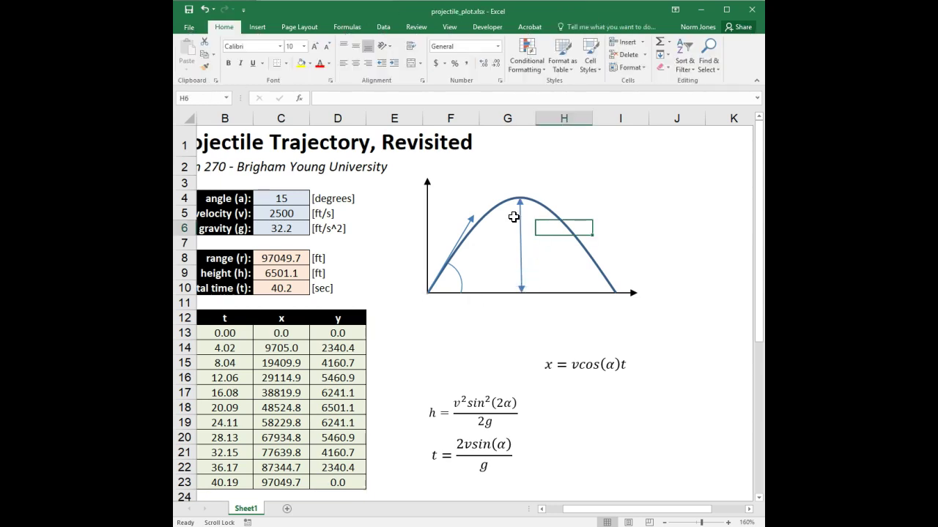
{"action": "left_click_drag", "start_coordinate": [519, 215], "coordinate": [663, 307]}
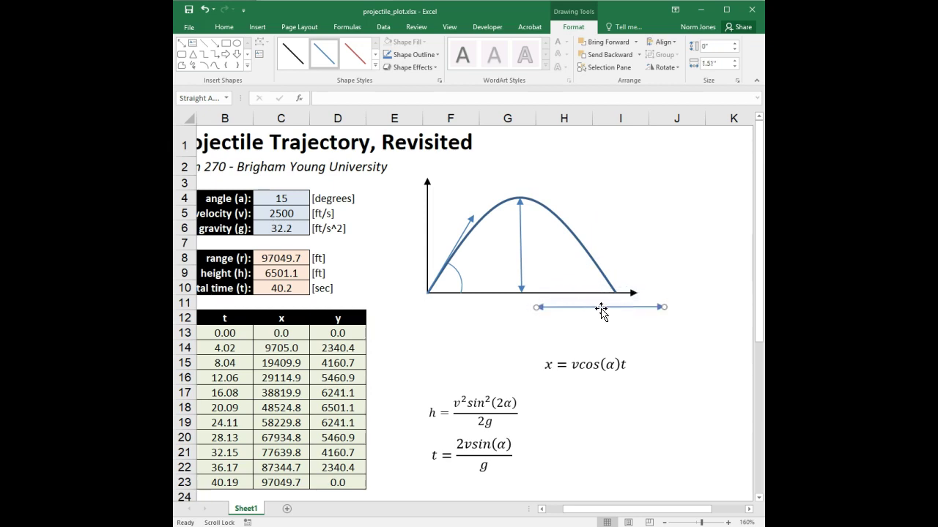
{"action": "left_click_drag", "start_coordinate": [593, 307], "coordinate": [494, 304]}
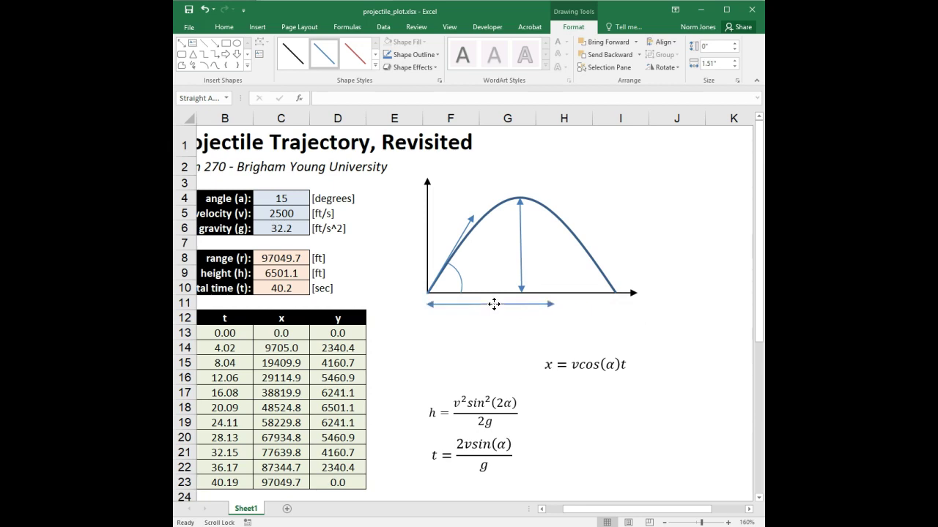
{"action": "left_click_drag", "start_coordinate": [554, 305], "coordinate": [619, 305]}
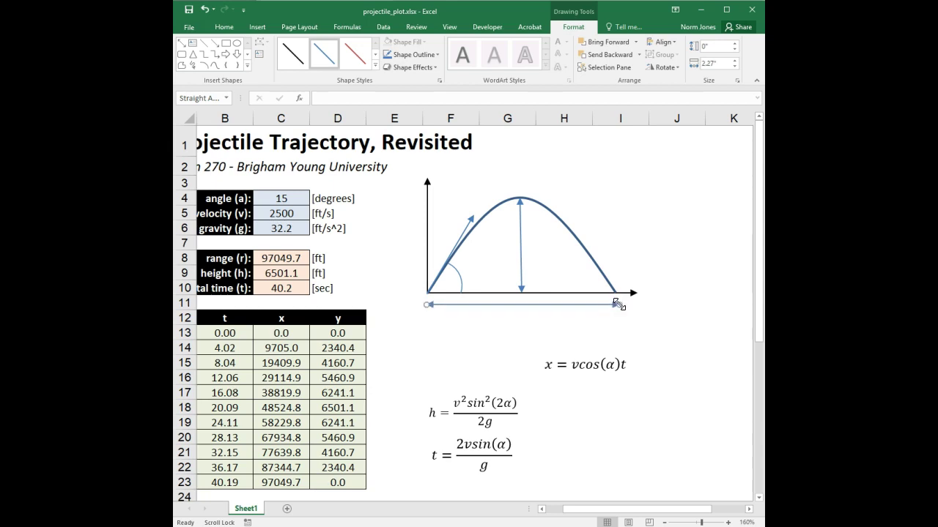
{"action": "left_click", "coordinate": [641, 210]}
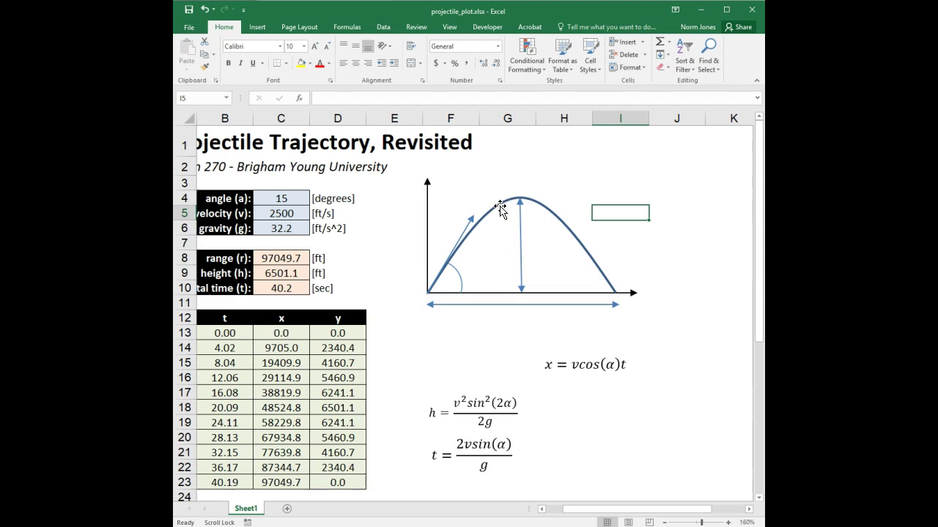
- Add an 'x' text box label near the top of the vertical axis
{"action": "left_click", "coordinate": [497, 207]}
{"action": "left_click", "coordinate": [192, 43]}
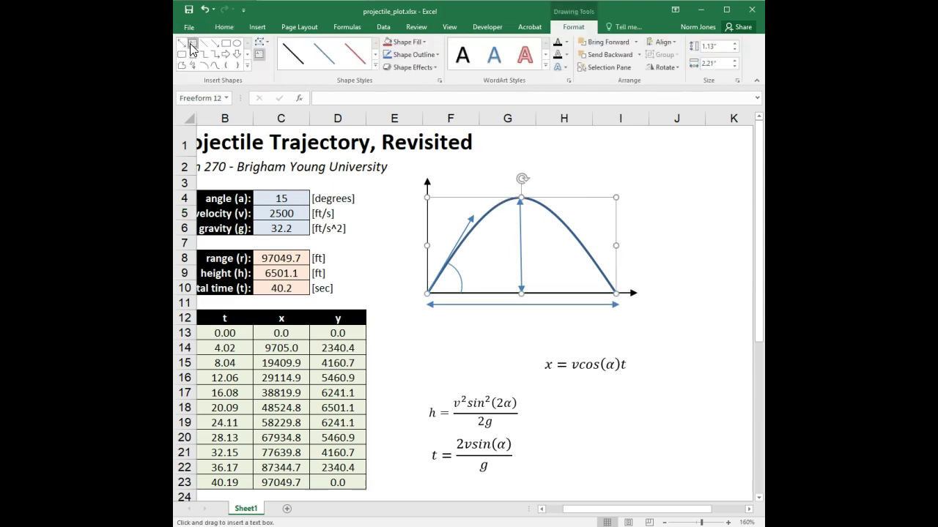
{"action": "left_click", "coordinate": [433, 172]}
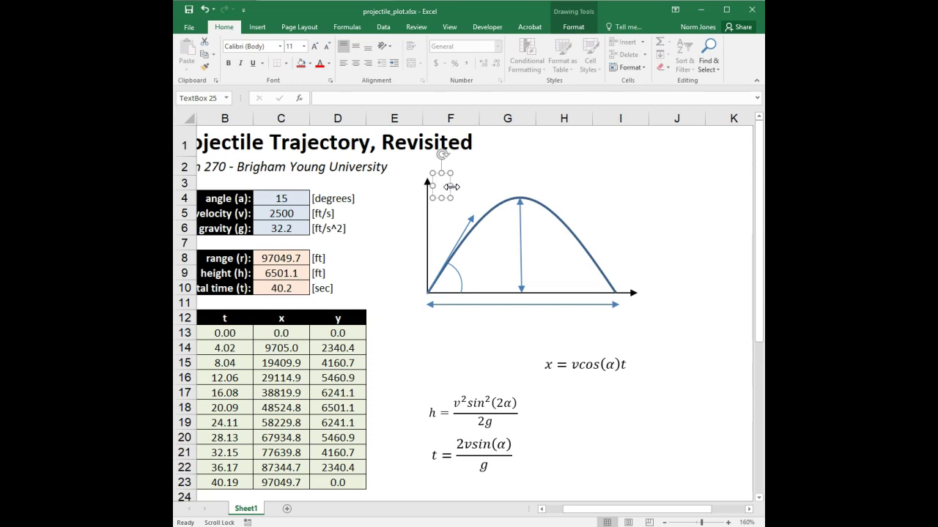
{"action": "type", "text": "x"}
{"action": "left_click", "coordinate": [634, 287]}
- Duplicate the x label to the horizontal axis tip and change it to 'y'
{"action": "left_click", "coordinate": [443, 185]}
{"action": "key", "text": "alt"}
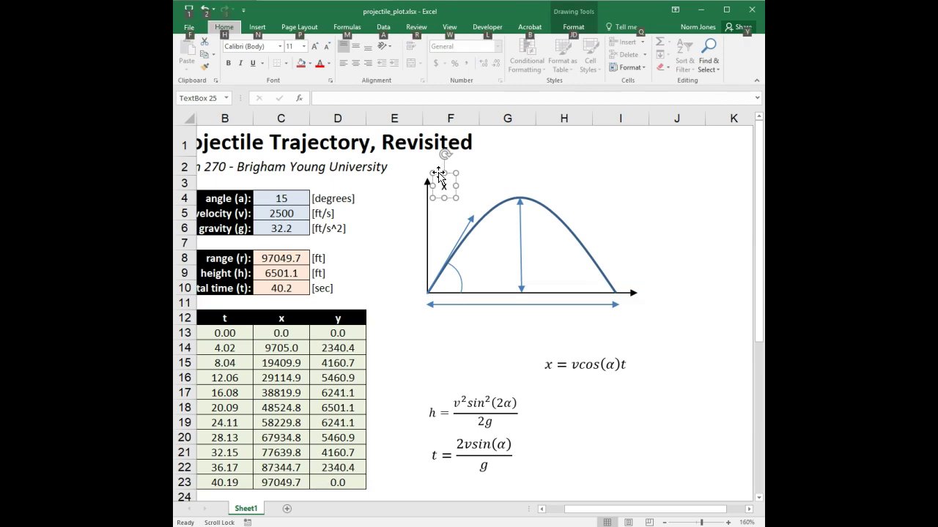
{"action": "left_click_drag", "start_coordinate": [438, 176], "coordinate": [646, 269]}
{"action": "double_click", "coordinate": [640, 280]}
{"action": "type", "text": "y"}
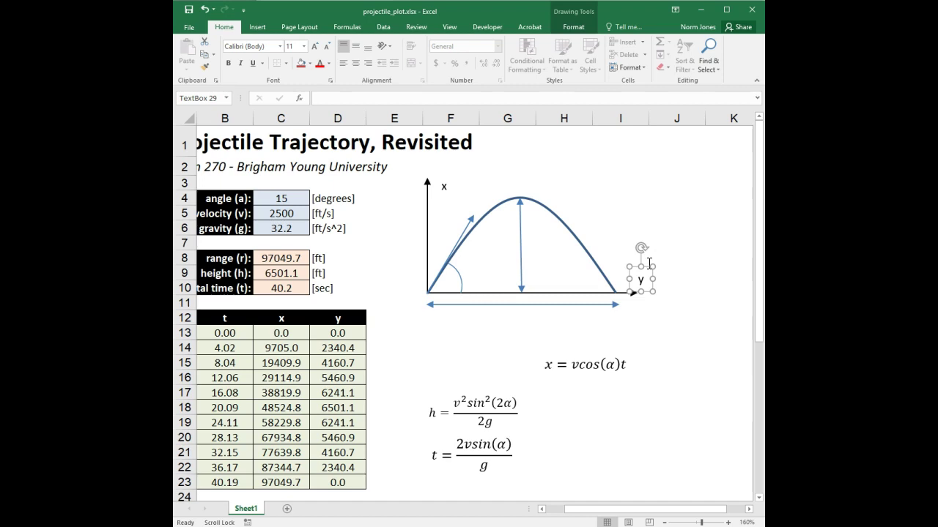
- Paste a copy of the label beside the height arrow and change it to 'h'
{"action": "left_click", "coordinate": [528, 246]}
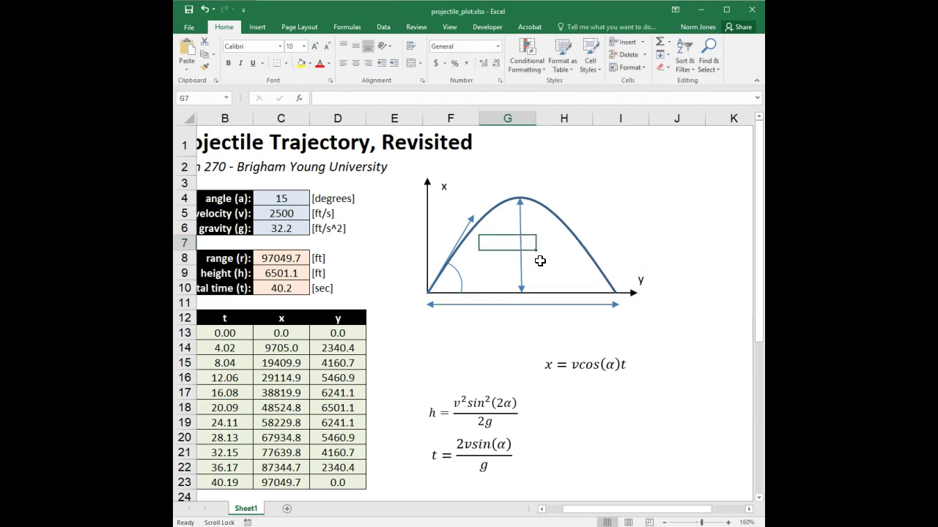
{"action": "key", "text": "ctrl+v"}
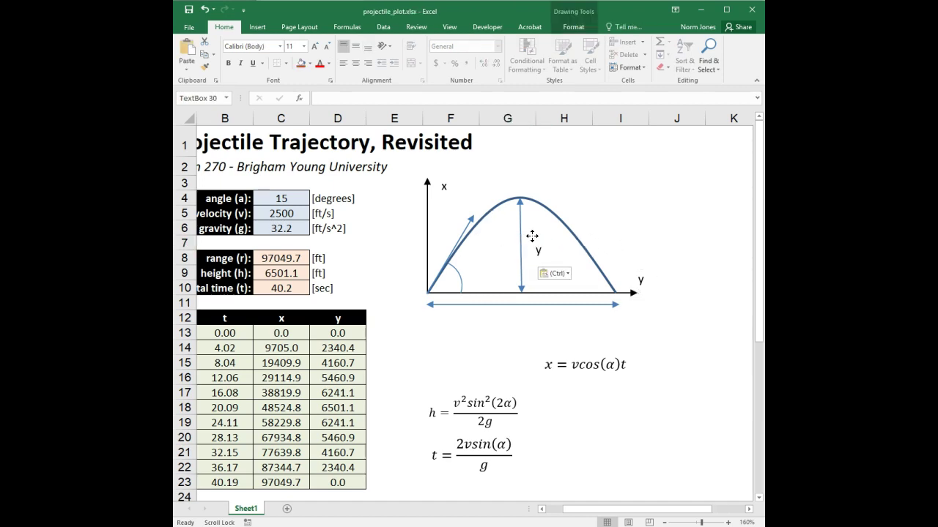
{"action": "left_click_drag", "start_coordinate": [532, 236], "coordinate": [525, 234]}
{"action": "double_click", "coordinate": [529, 249]}
{"action": "type", "text": "h"}
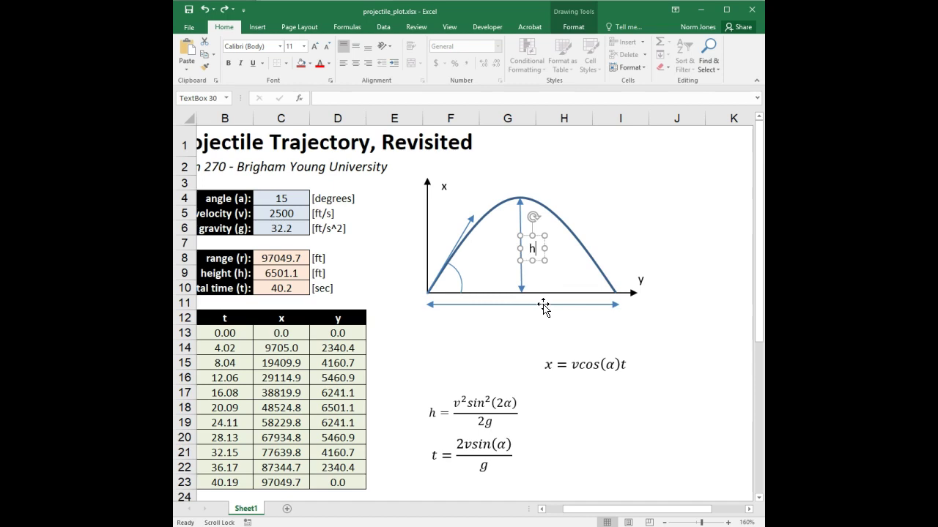
{"action": "left_click", "coordinate": [540, 306]}
- Paste another copy below the range arrow and change it to 'r'
{"action": "left_click", "coordinate": [540, 318]}
{"action": "key", "text": "ctrl+v"}
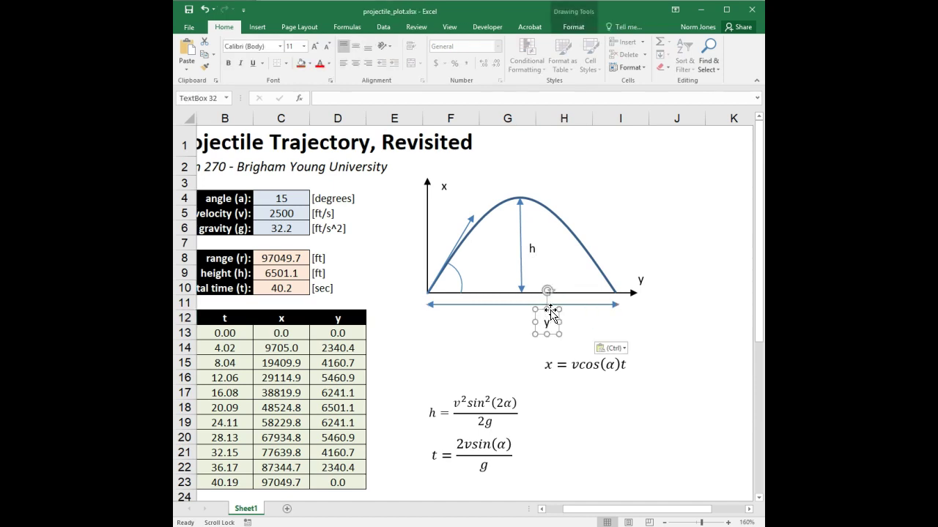
{"action": "double_click", "coordinate": [545, 323]}
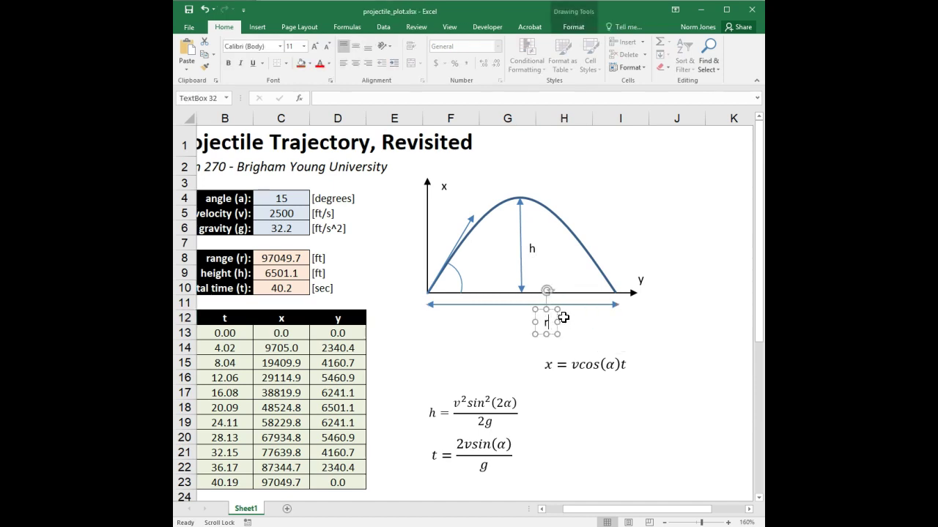
{"action": "type", "text": "r"}
{"action": "left_click", "coordinate": [552, 307]}
- Move a spare copy of the r label into the launch angle arc for editing
{"action": "left_click", "coordinate": [544, 311]}
{"action": "left_click", "coordinate": [511, 334]}
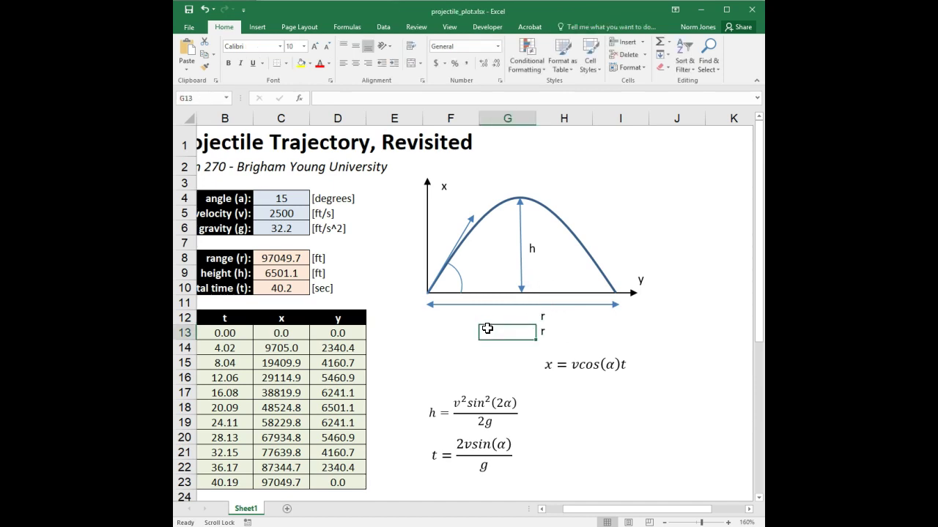
{"action": "left_click", "coordinate": [542, 332]}
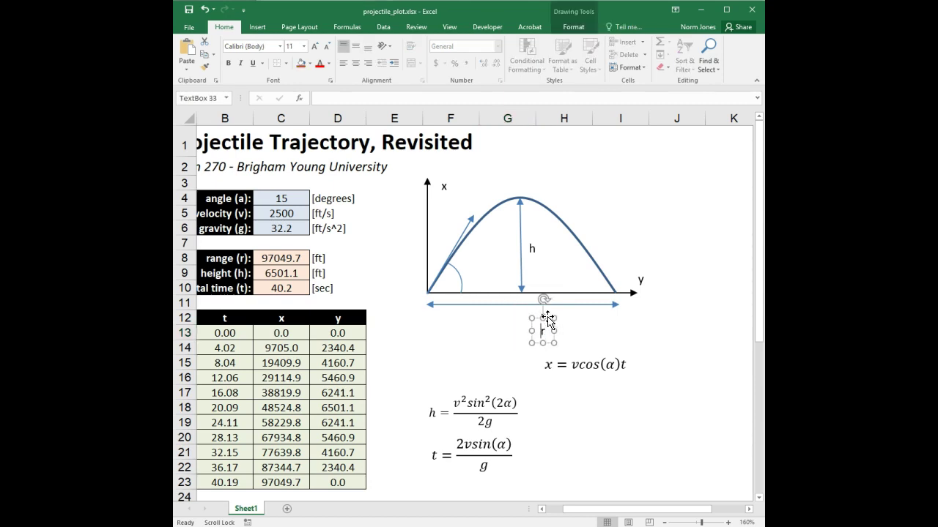
{"action": "left_click_drag", "start_coordinate": [539, 316], "coordinate": [474, 257]}
{"action": "double_click", "coordinate": [470, 270]}
- Type 'a' in the angle label and switch it to the Symbol font to show α
{"action": "type", "text": "a"}
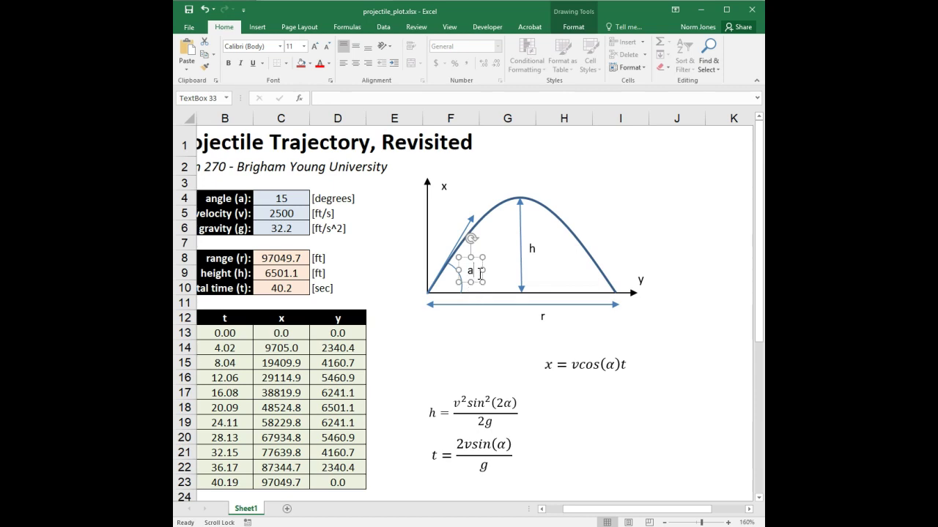
{"action": "double_click", "coordinate": [473, 271]}
{"action": "left_click", "coordinate": [482, 234]}
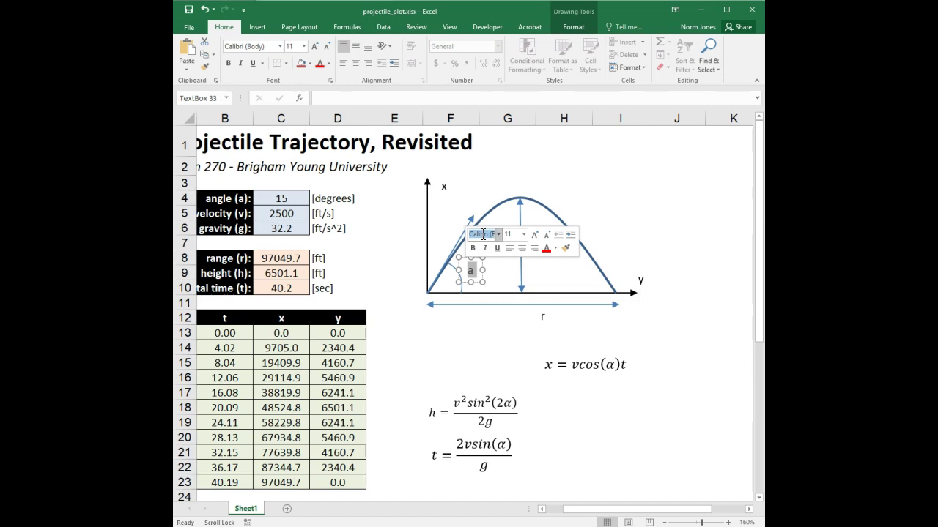
{"action": "type", "text": "Symbol"}
{"action": "key", "text": "Return"}
{"action": "left_click", "coordinate": [563, 178]}
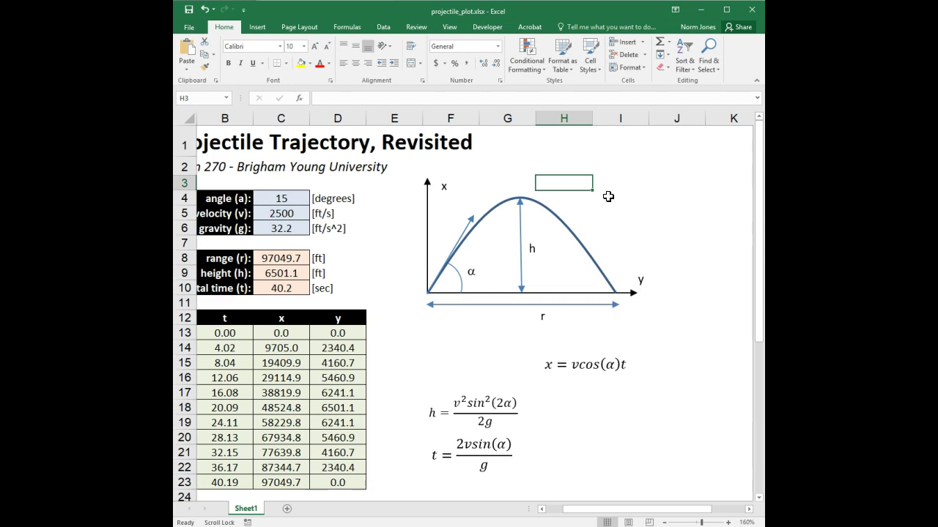
{"action": "left_click", "coordinate": [631, 203]}
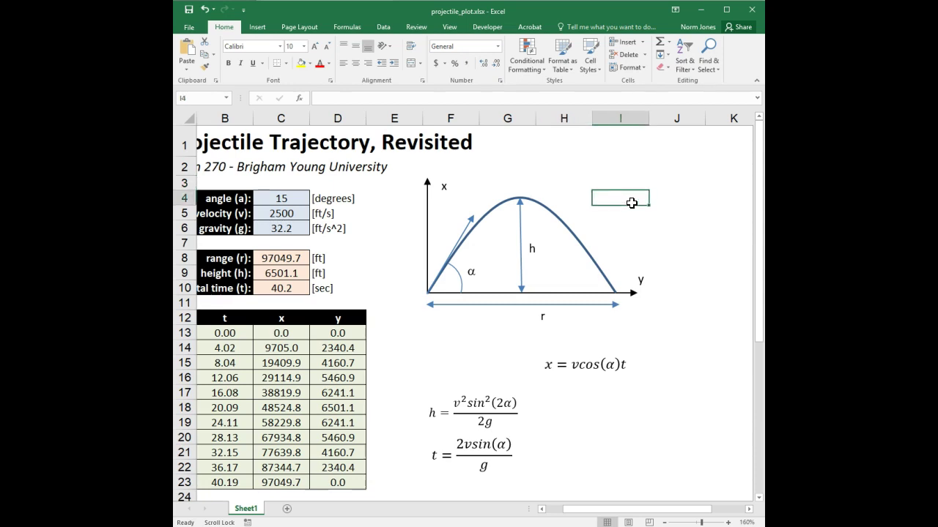
{"action": "key", "text": "alt+Tab"}
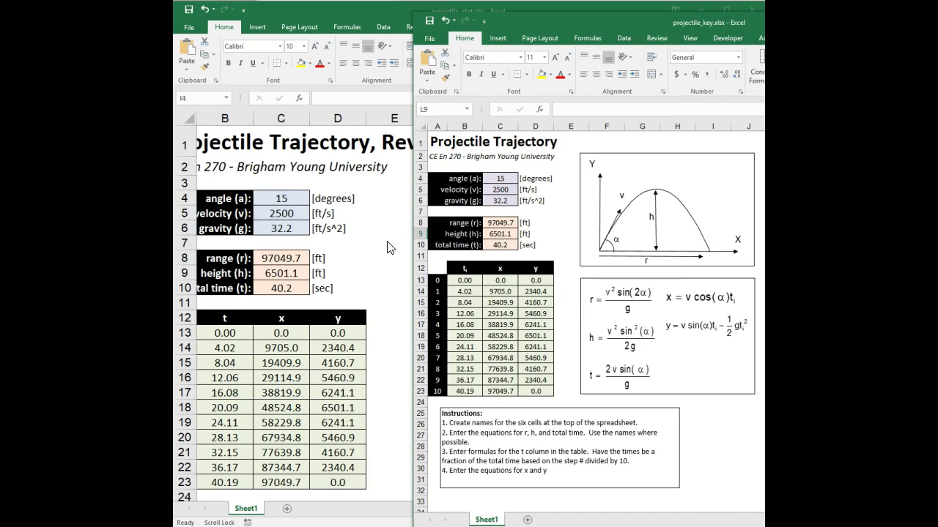
{"action": "key", "text": "alt+Tab"}
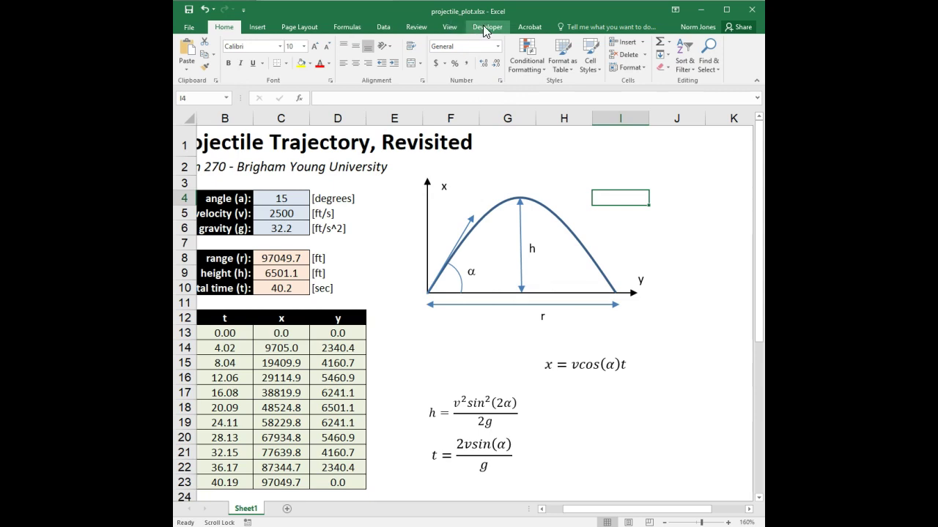
- Draw a rectangle over the sketch and apply the Subtle Effect - Aqua, Accent 5 style
{"action": "left_click", "coordinate": [503, 208]}
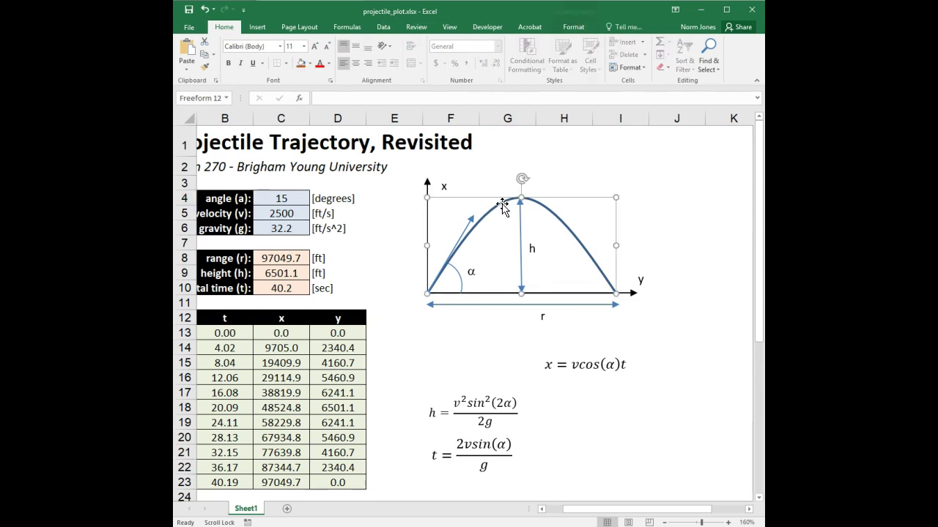
{"action": "left_click", "coordinate": [572, 25]}
{"action": "left_click", "coordinate": [225, 43]}
{"action": "left_click_drag", "start_coordinate": [408, 170], "coordinate": [660, 320]}
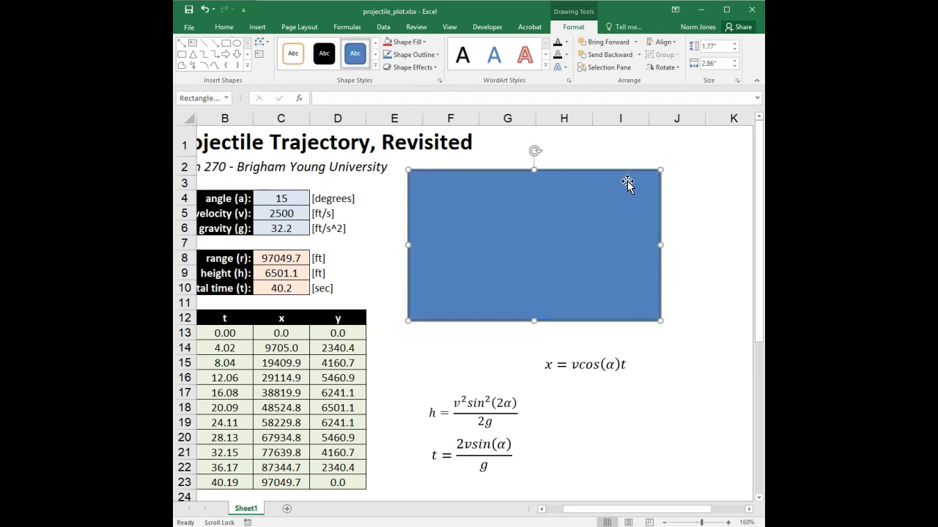
{"action": "left_click", "coordinate": [376, 67]}
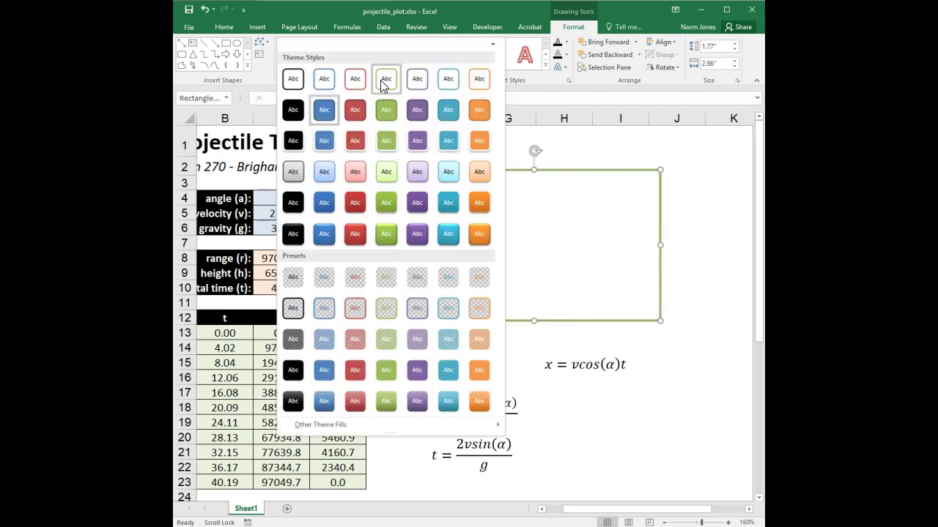
{"action": "left_click", "coordinate": [451, 175]}
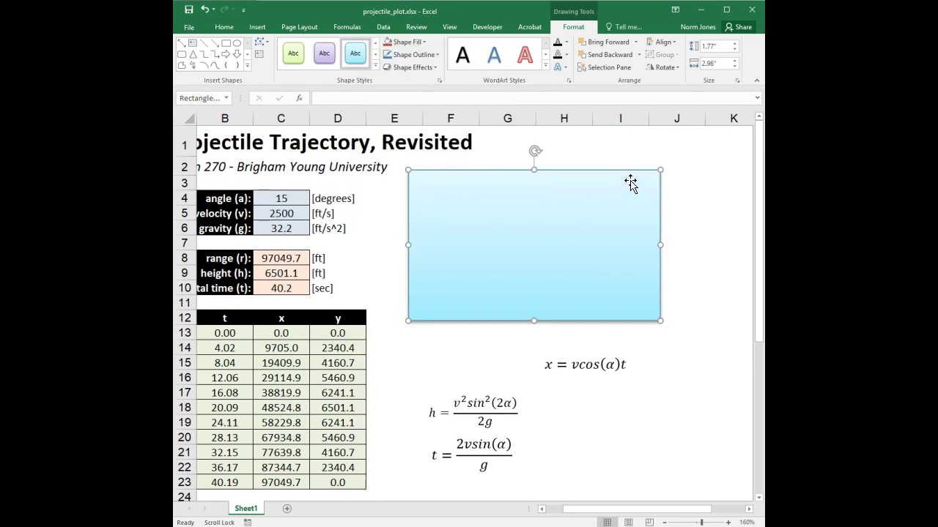
- Send the rectangle to the back behind the sketch and make it slightly taller
{"action": "left_click", "coordinate": [640, 55]}
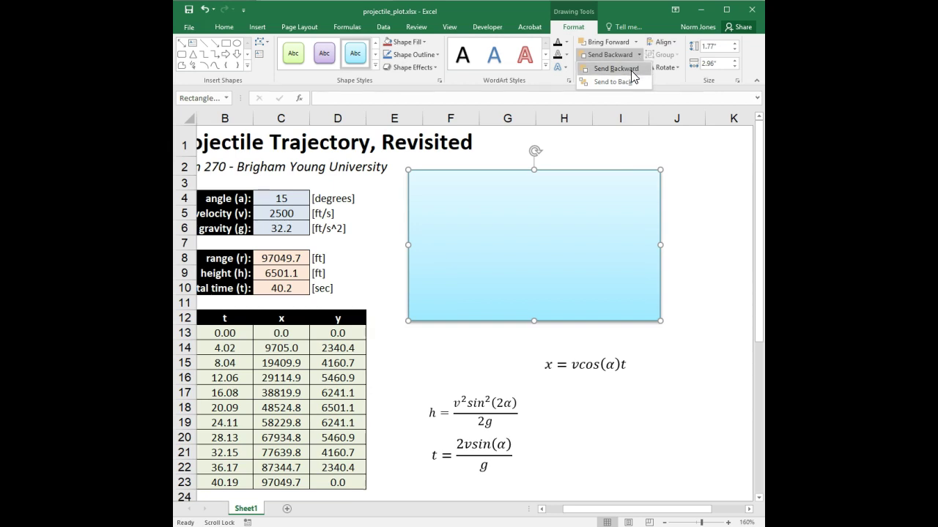
{"action": "left_click", "coordinate": [630, 69]}
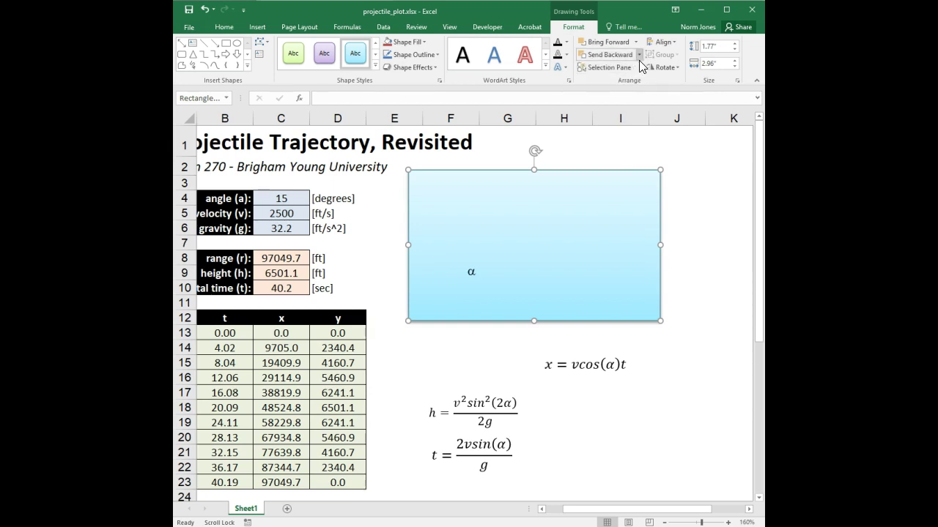
{"action": "left_click", "coordinate": [640, 54]}
{"action": "left_click", "coordinate": [634, 69]}
{"action": "left_click", "coordinate": [638, 54]}
{"action": "left_click", "coordinate": [626, 79]}
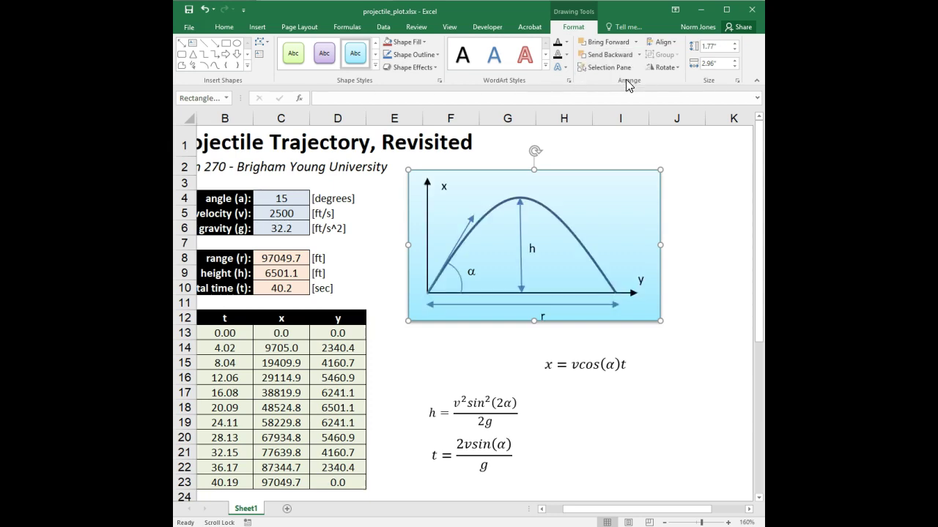
{"action": "left_click_drag", "start_coordinate": [534, 320], "coordinate": [534, 328]}
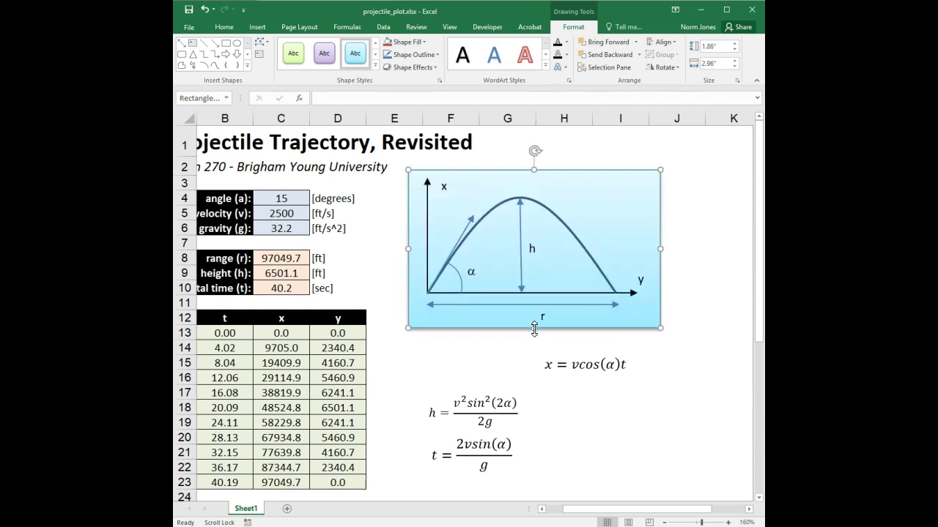
{"action": "left_click", "coordinate": [690, 275]}
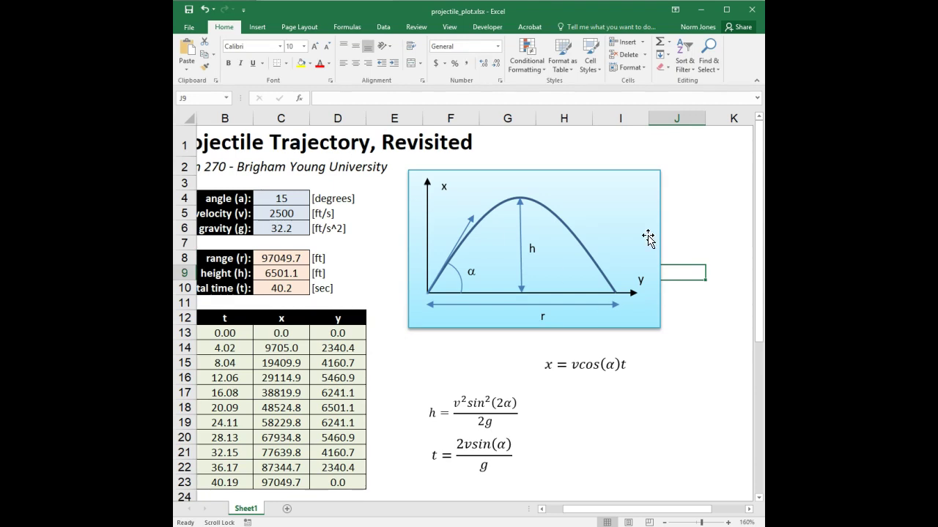
{"action": "left_click", "coordinate": [602, 211]}
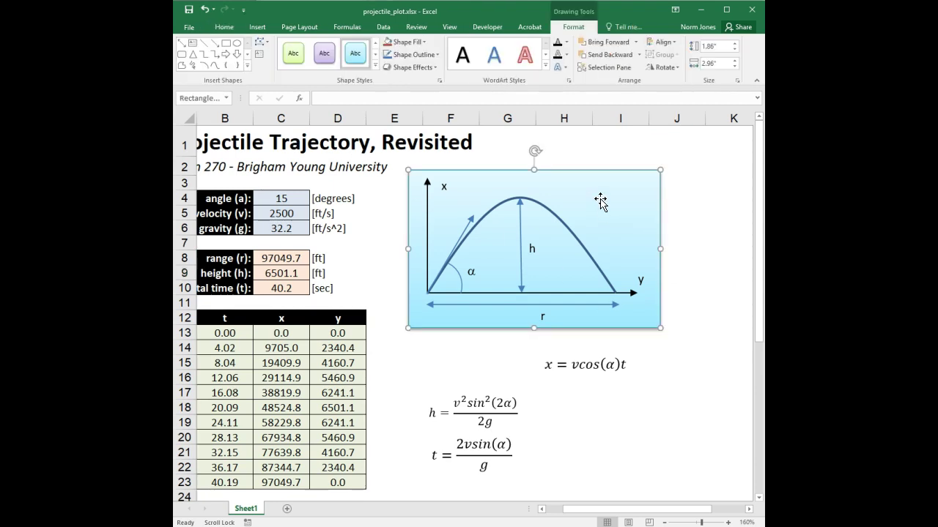
{"action": "left_click", "coordinate": [226, 54]}
{"action": "left_click_drag", "start_coordinate": [560, 180], "coordinate": [610, 209]}
{"action": "left_click", "coordinate": [375, 66]}
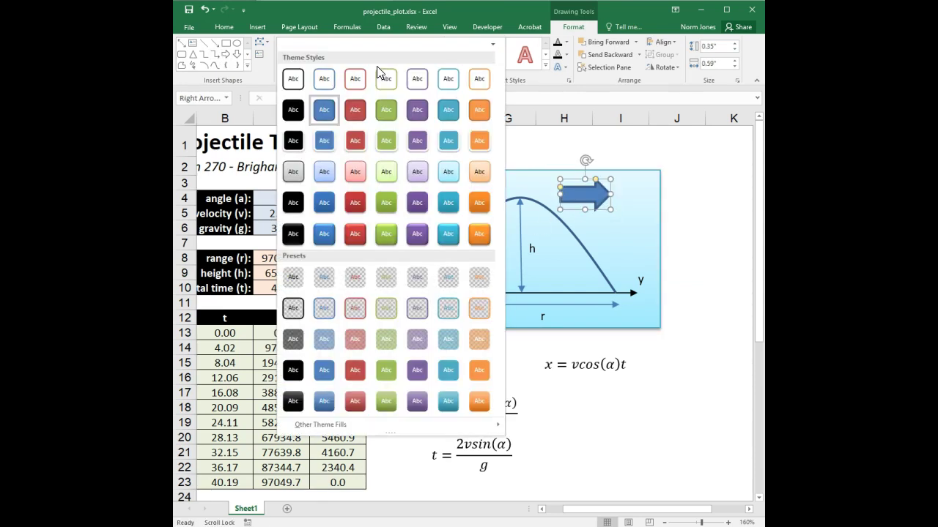
{"action": "left_click", "coordinate": [357, 173]}
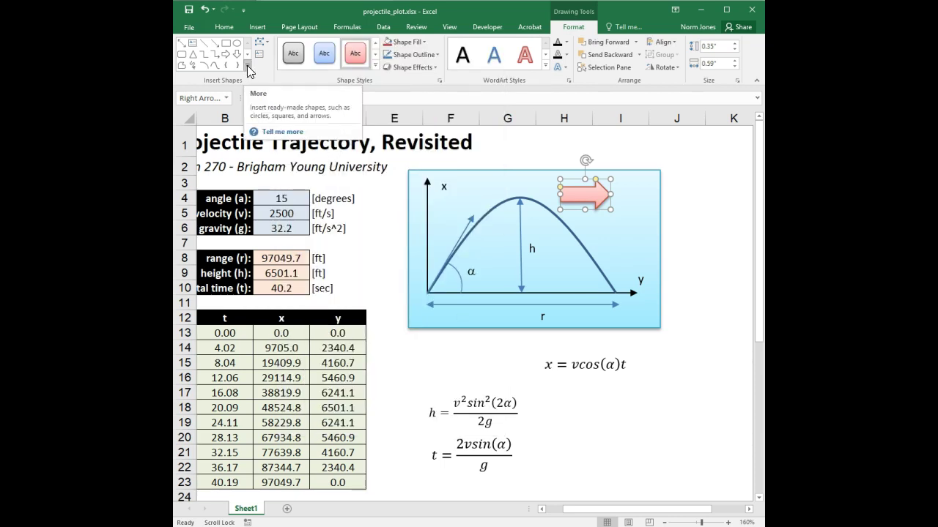
{"action": "left_click", "coordinate": [183, 65]}
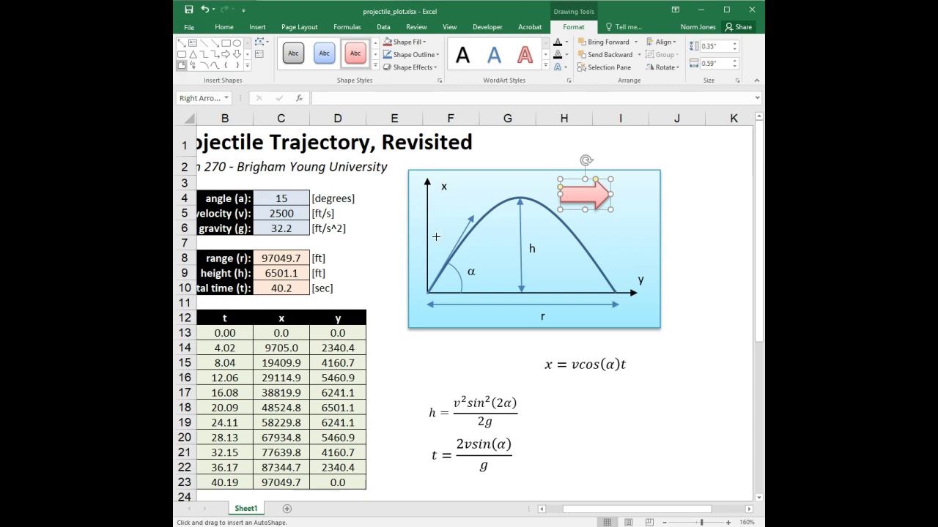
{"action": "left_click", "coordinate": [694, 205]}
{"action": "left_click", "coordinate": [616, 234]}
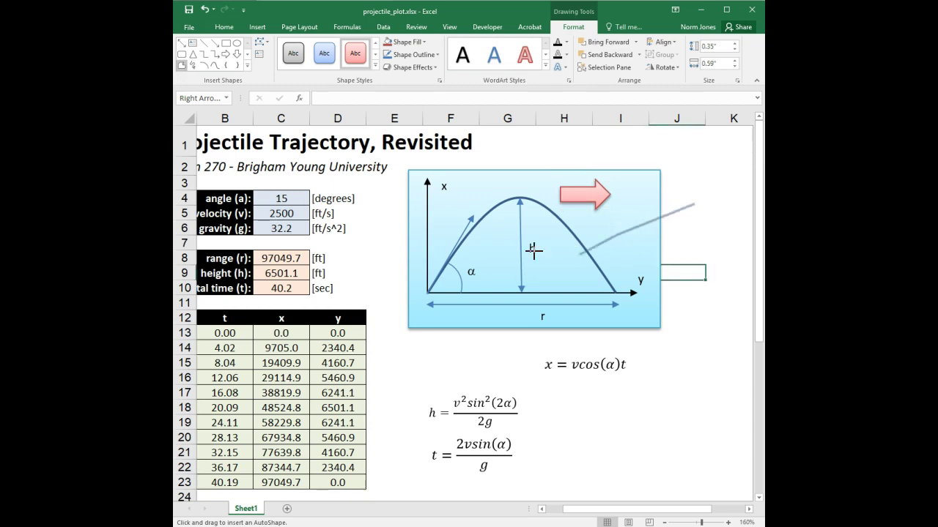
{"action": "left_click", "coordinate": [517, 198]}
{"action": "left_click", "coordinate": [478, 271]}
{"action": "left_click", "coordinate": [546, 377]}
{"action": "left_click", "coordinate": [583, 283]}
{"action": "left_click", "coordinate": [726, 232]}
{"action": "left_click", "coordinate": [694, 205]}
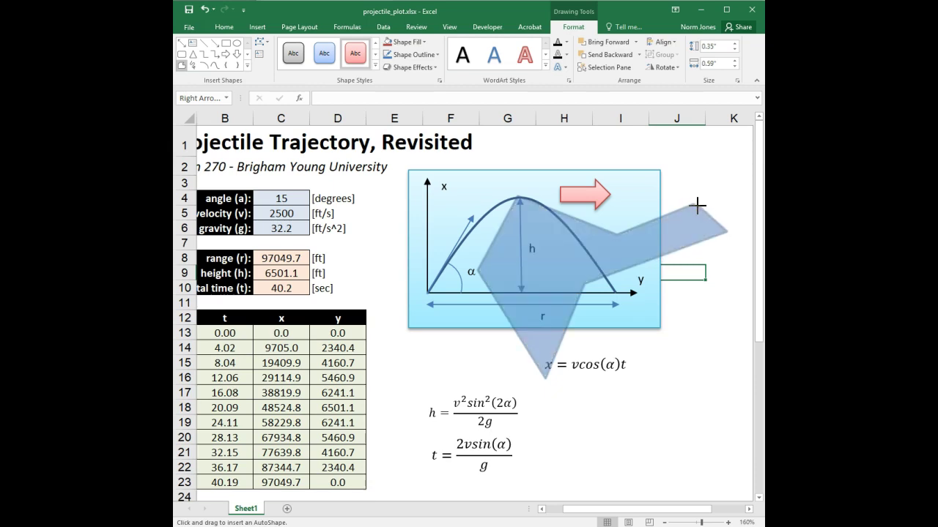
{"action": "left_click", "coordinate": [694, 203]}
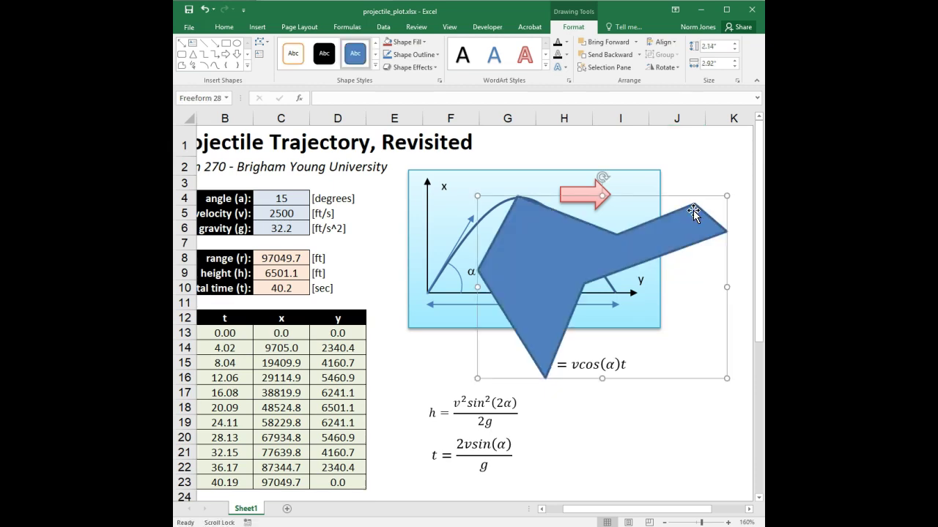
{"action": "left_click", "coordinate": [375, 66]}
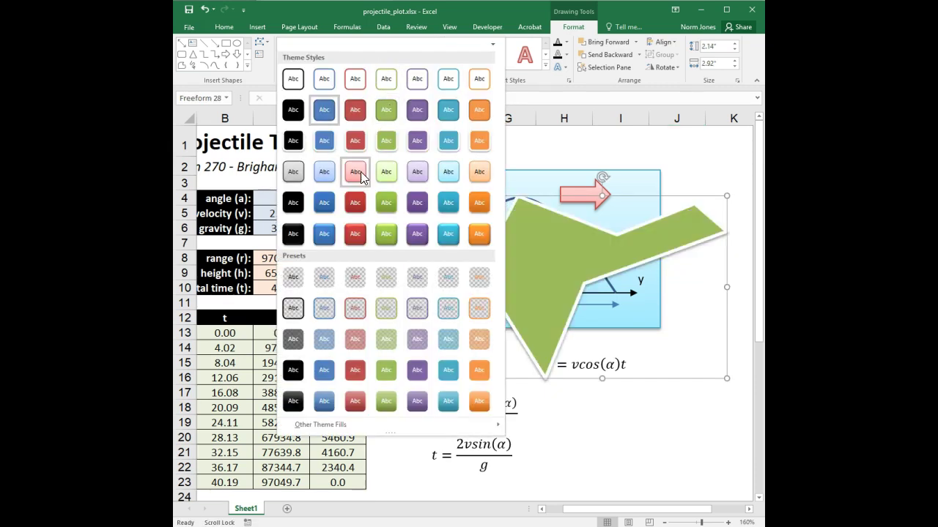
{"action": "left_click", "coordinate": [392, 238]}
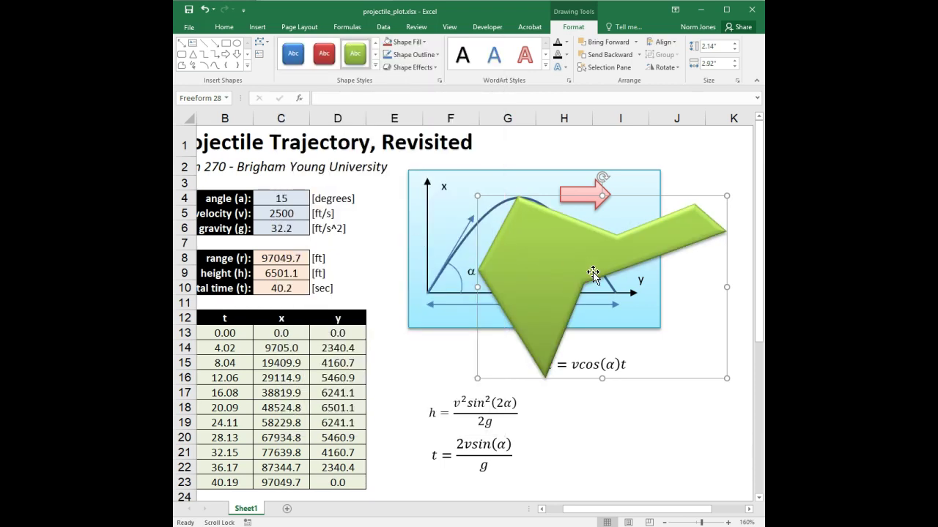
{"action": "key", "text": "Delete"}
{"action": "left_click", "coordinate": [499, 203]}
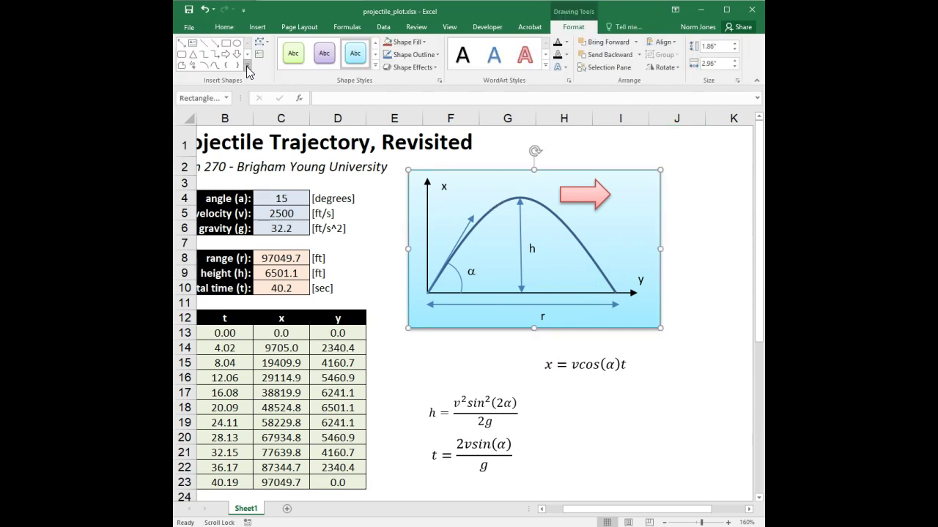
{"action": "left_click", "coordinate": [192, 64]}
{"action": "mouse_move", "coordinate": [669, 163]}
{"action": "left_mouse_down"}
{"action": "mouse_move", "coordinate": [639, 155]}
{"action": "mouse_move", "coordinate": [599, 207]}
{"action": "mouse_move", "coordinate": [570, 279]}
{"action": "mouse_move", "coordinate": [672, 207]}
{"action": "mouse_move", "coordinate": [575, 147]}
{"action": "left_mouse_up"}
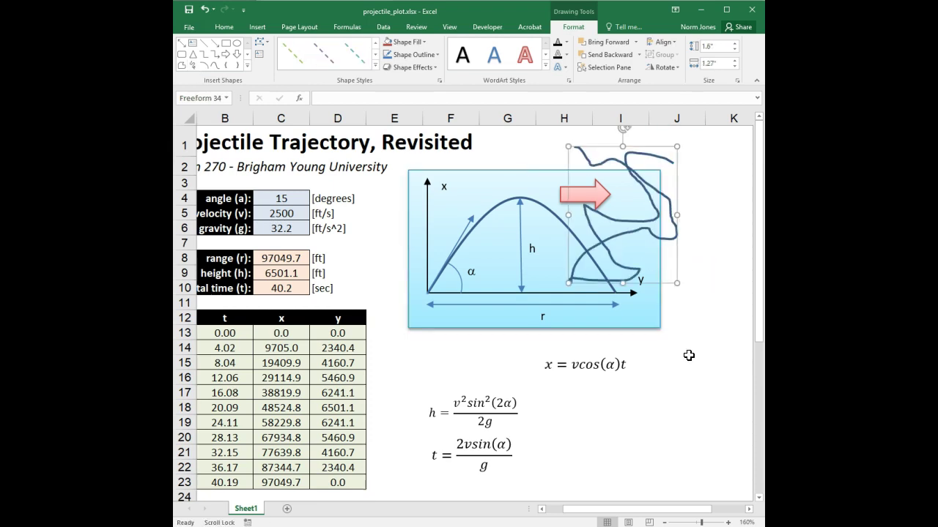
{"action": "right_click", "coordinate": [672, 208]}
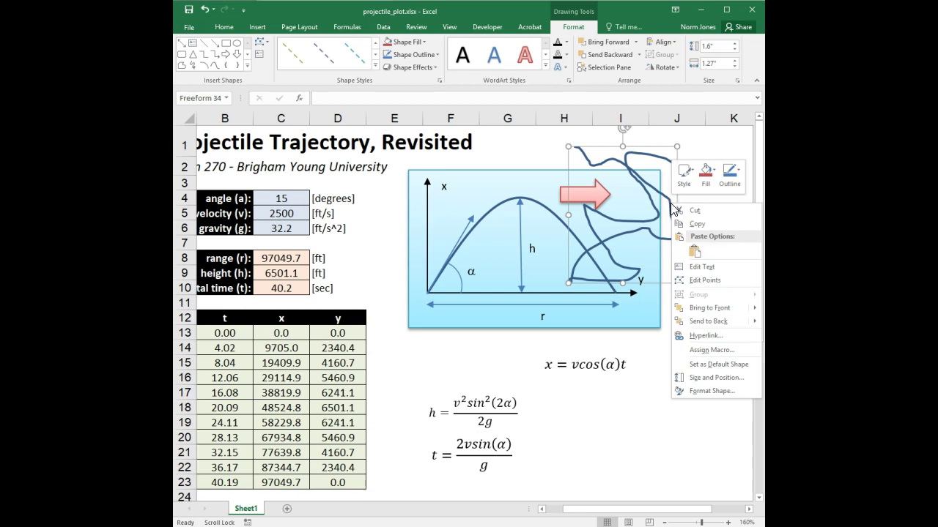
{"action": "left_click", "coordinate": [698, 283]}
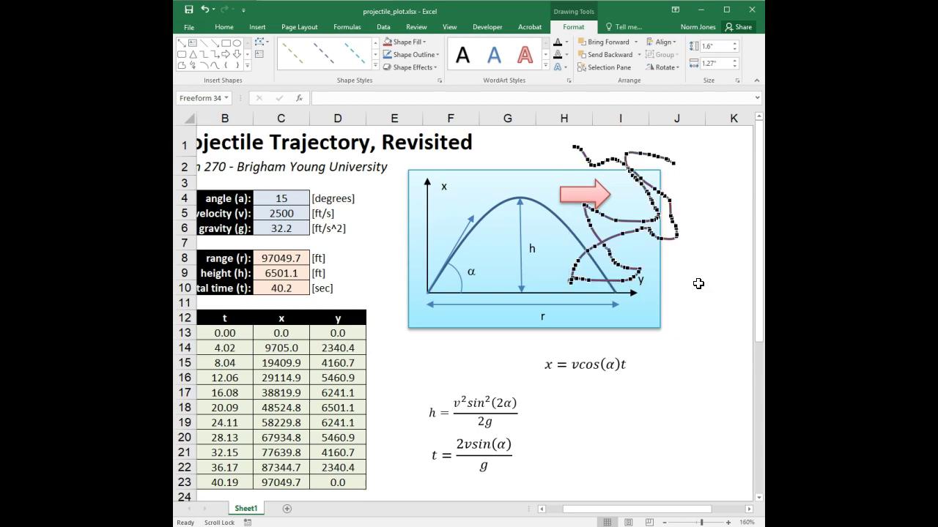
{"action": "key", "text": "Delete"}
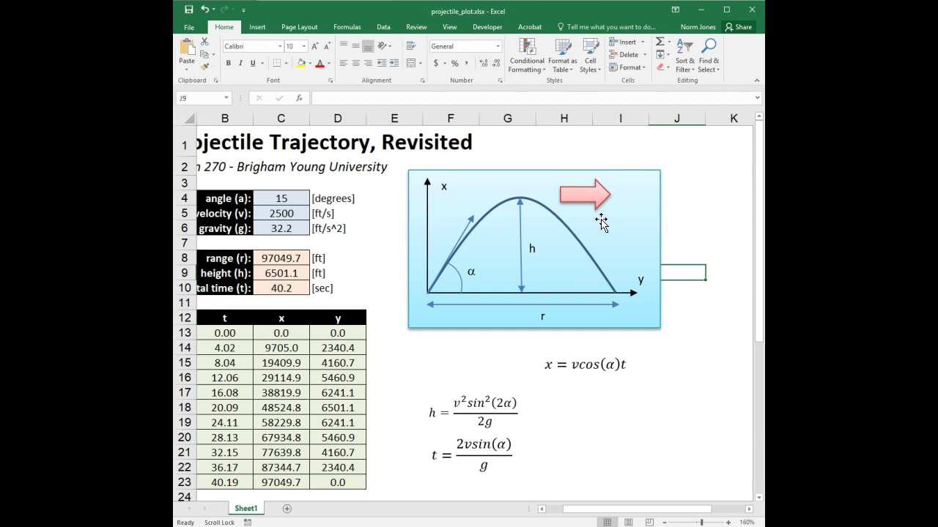
- Move the pink arrow to the diagram's upper-right edge
{"action": "left_click", "coordinate": [575, 234]}
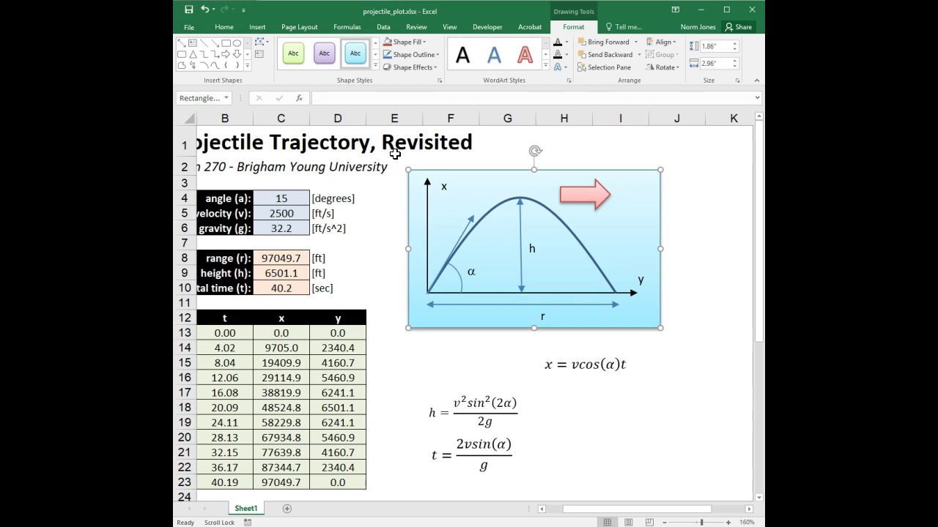
{"action": "left_click", "coordinate": [603, 192]}
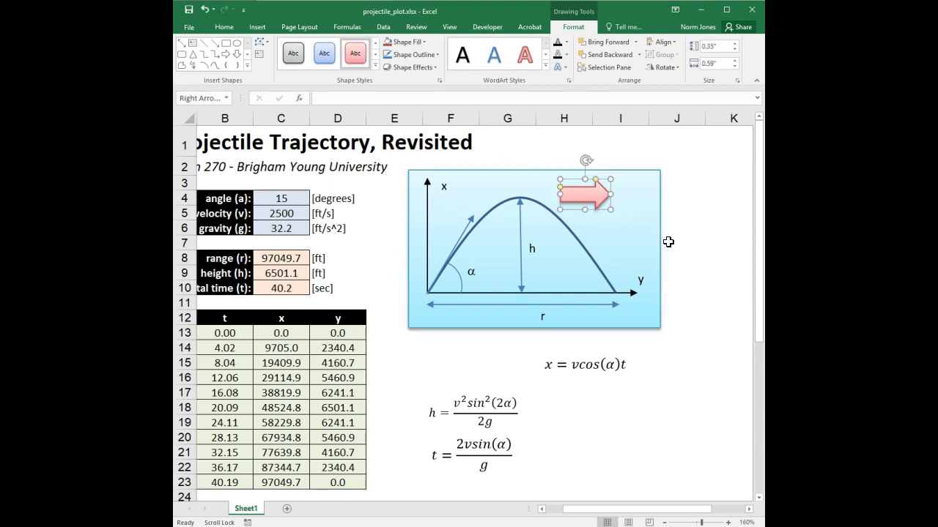
{"action": "left_click", "coordinate": [674, 67]}
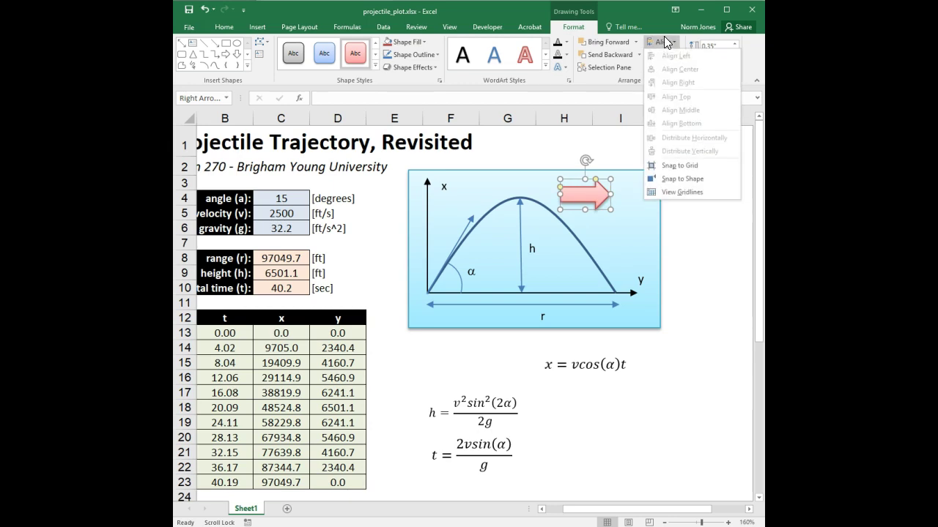
{"action": "left_click", "coordinate": [691, 235]}
{"action": "left_click_drag", "start_coordinate": [596, 192], "coordinate": [679, 174]}
- Draw blue Right Arrow shapes below the pink one and select all three arrows
{"action": "left_click", "coordinate": [226, 53]}
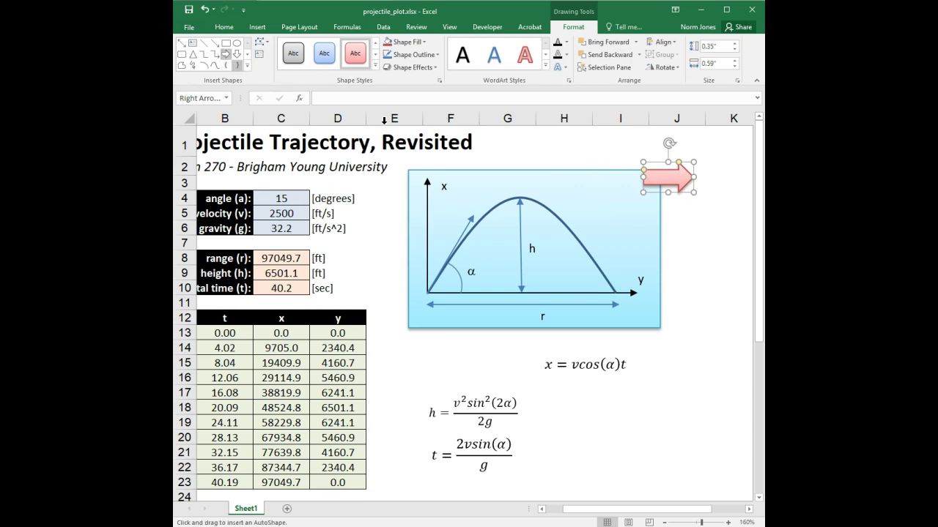
{"action": "mouse_move", "coordinate": [625, 219]}
{"action": "left_mouse_down"}
{"action": "mouse_move", "coordinate": [691, 249]}
{"action": "mouse_move", "coordinate": [717, 301]}
{"action": "left_mouse_up"}
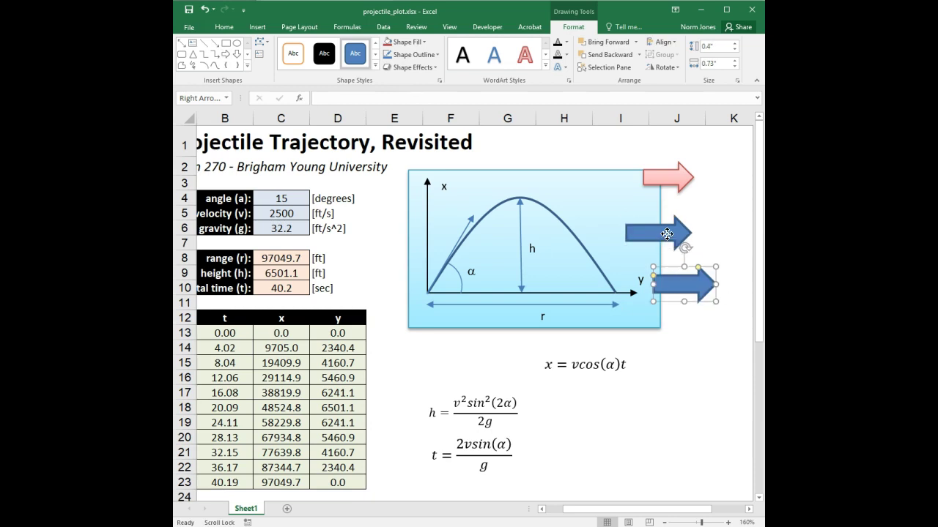
{"action": "left_click", "coordinate": [667, 233], "text": "shift"}
{"action": "left_click", "coordinate": [667, 177], "text": "shift"}
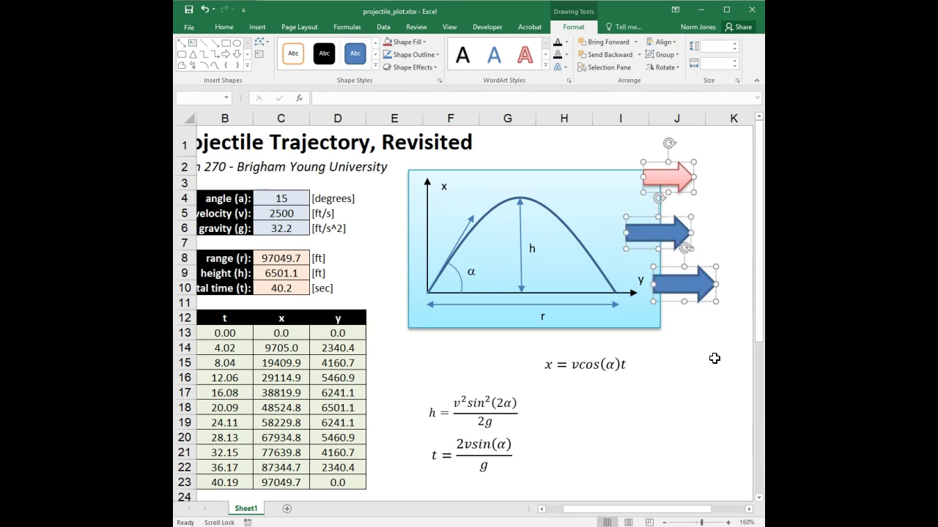
- Align the three arrows' left edges and distribute them vertically
{"action": "left_click", "coordinate": [663, 42]}
{"action": "left_click", "coordinate": [674, 58]}
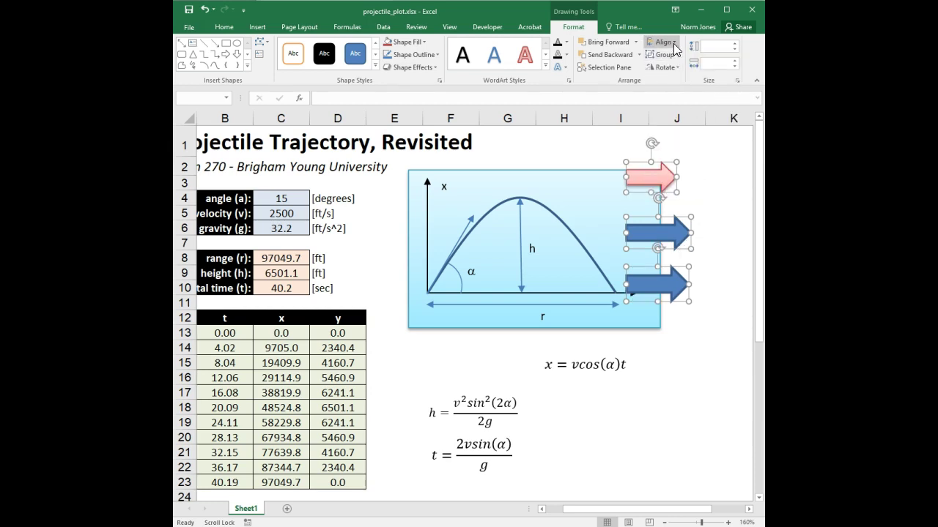
{"action": "left_click", "coordinate": [673, 44]}
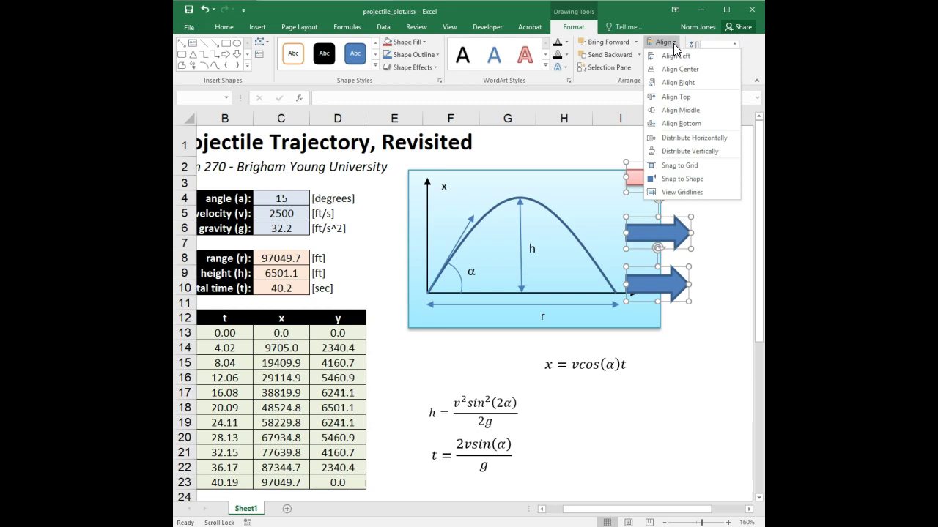
{"action": "left_click", "coordinate": [684, 152]}
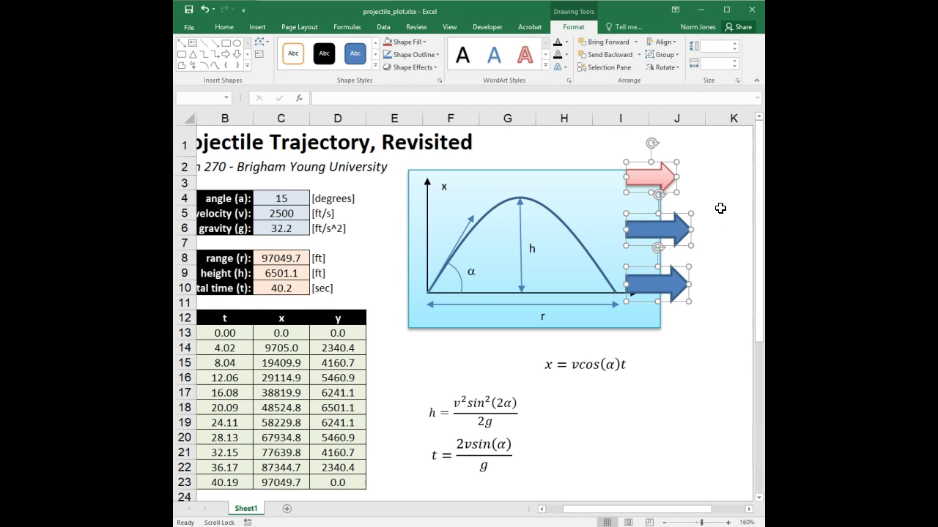
- Group the arrows, rotate the group right 90°, then delete it
{"action": "left_click", "coordinate": [664, 55]}
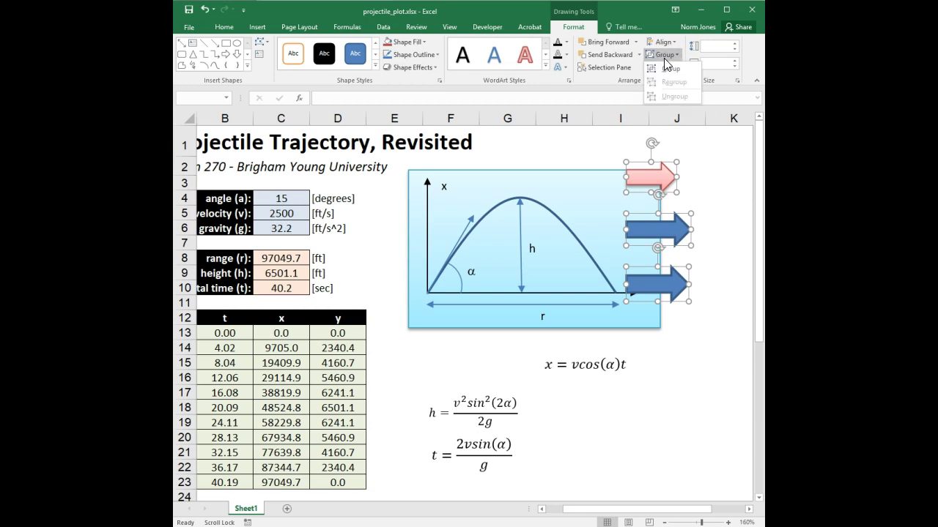
{"action": "left_click", "coordinate": [669, 68]}
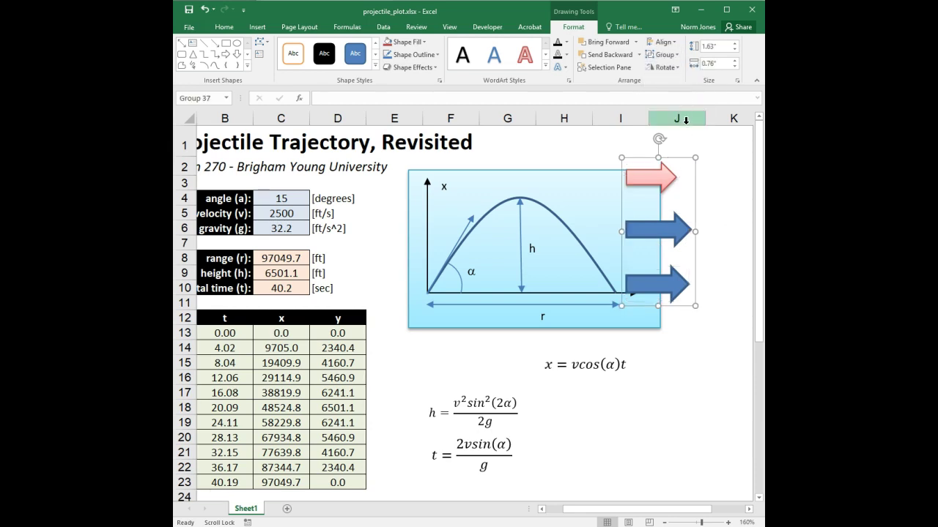
{"action": "left_click", "coordinate": [663, 68]}
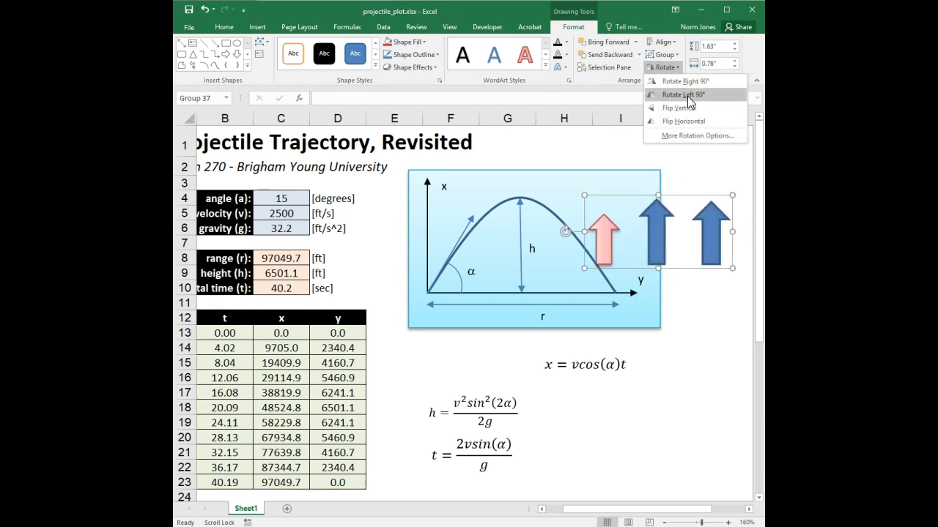
{"action": "left_click", "coordinate": [687, 83]}
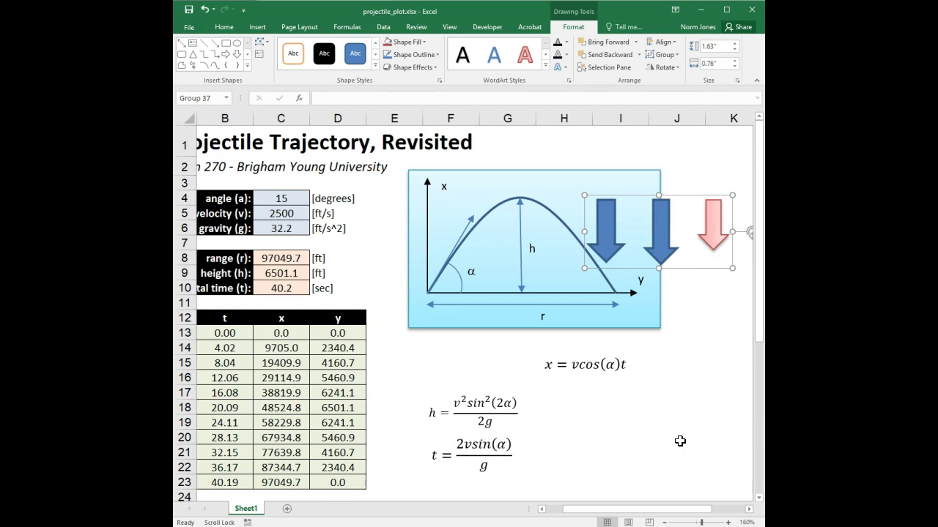
{"action": "key", "text": "Delete"}
{"action": "left_click", "coordinate": [690, 369]}
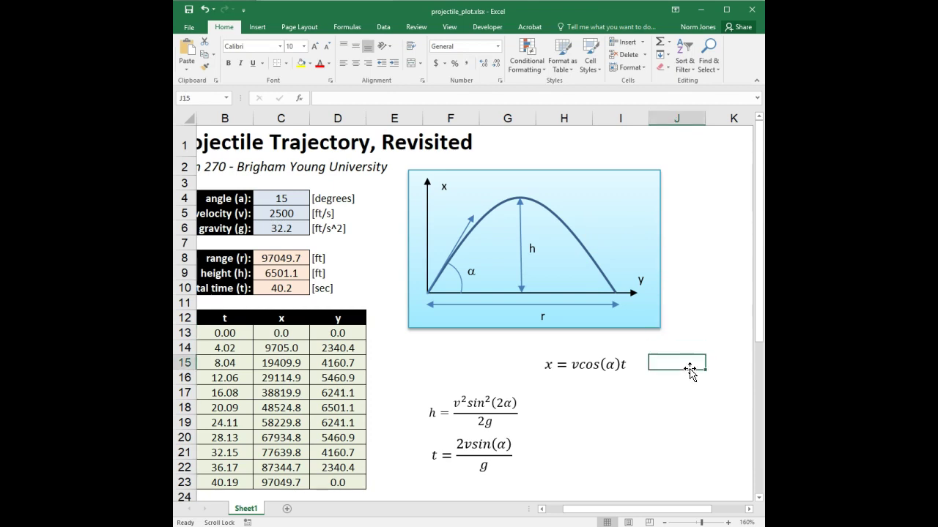